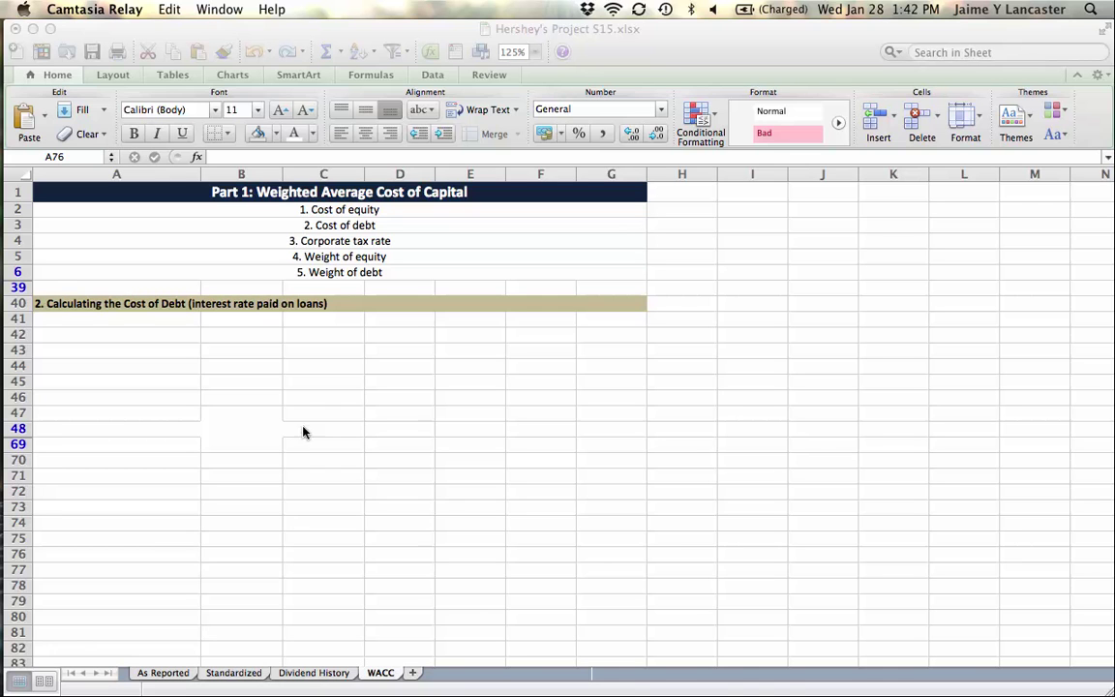
Focus the workbook and select empty cells on the WACC sheet below the cost-of-debt heading.
click(251, 421)
click(240, 410)
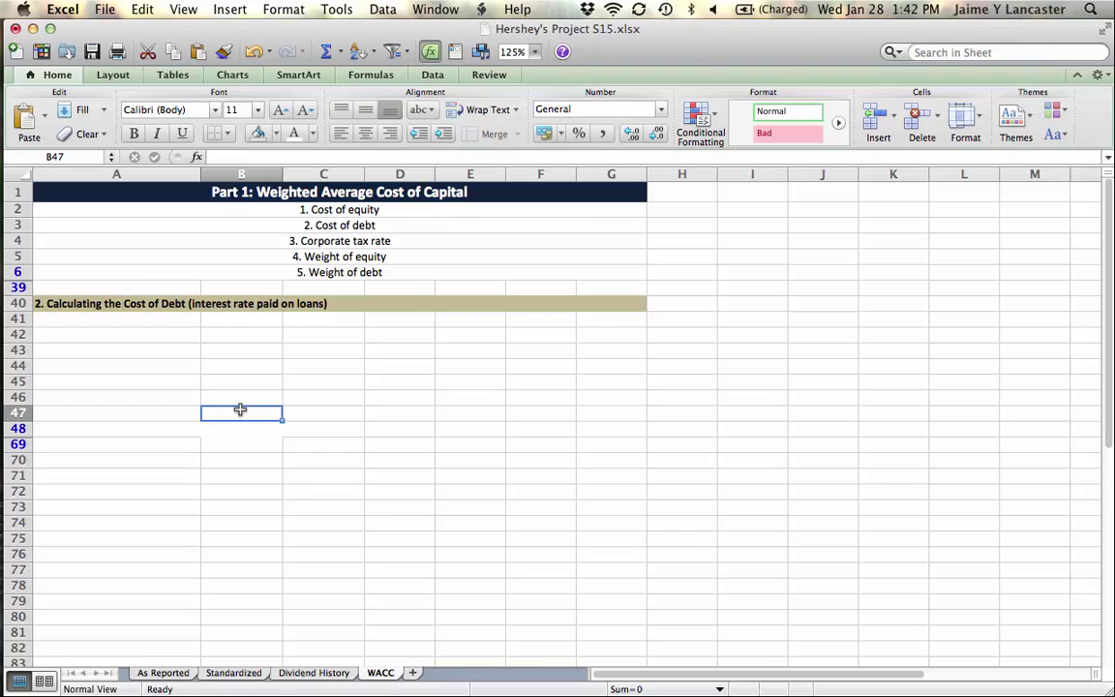
click(387, 523)
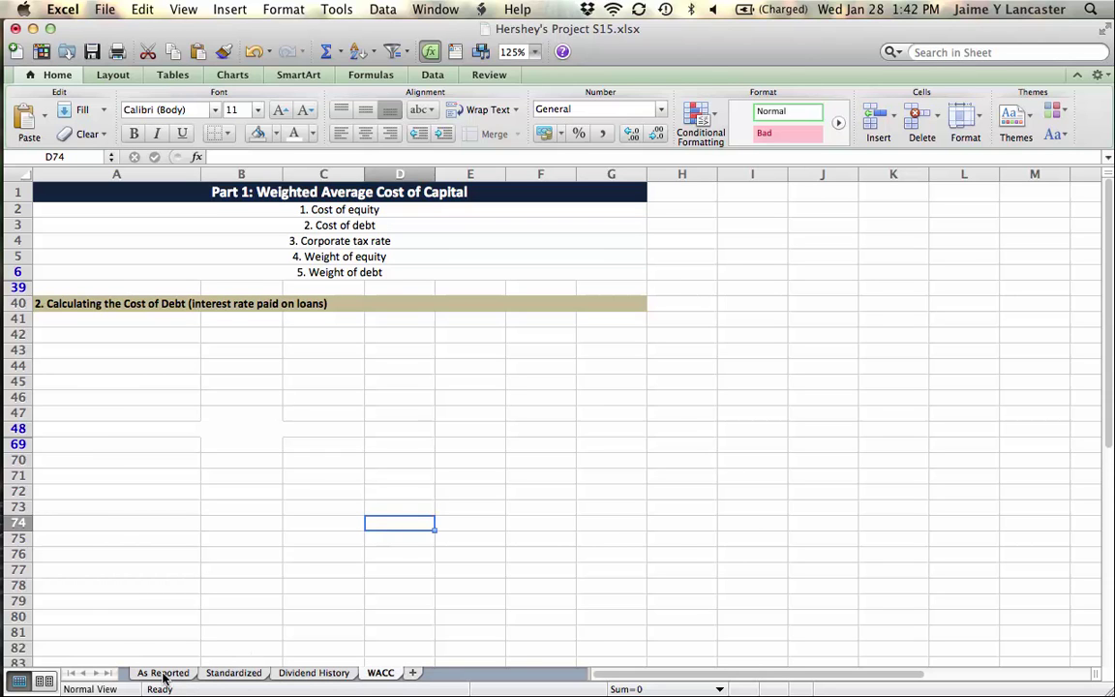
click(228, 673)
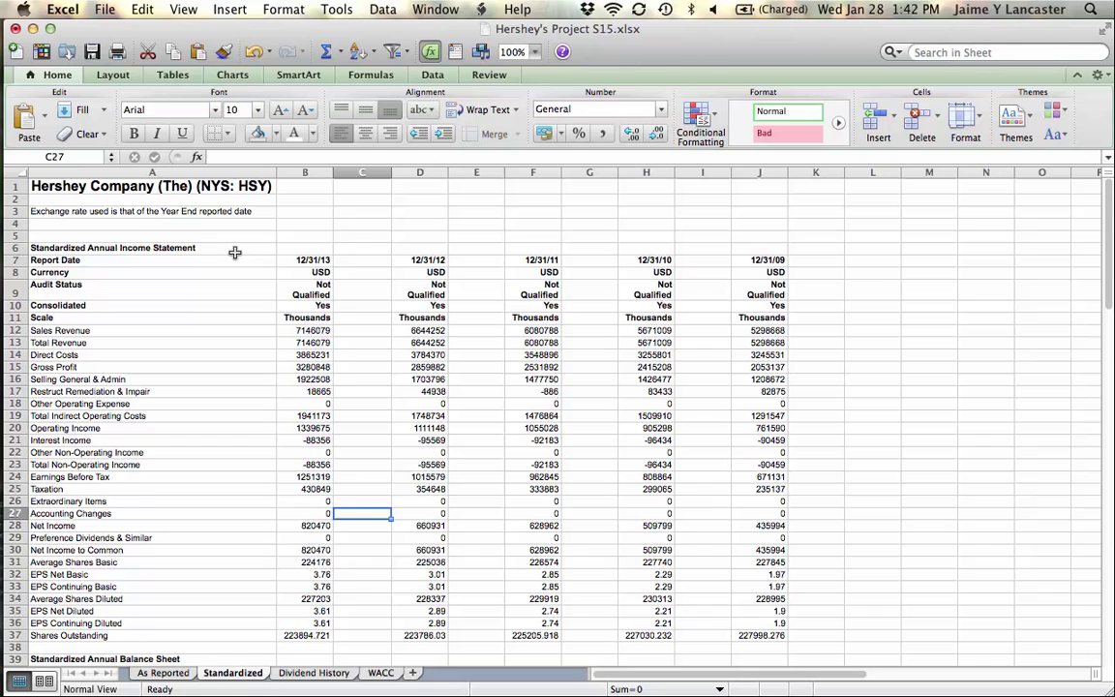
click(63, 440)
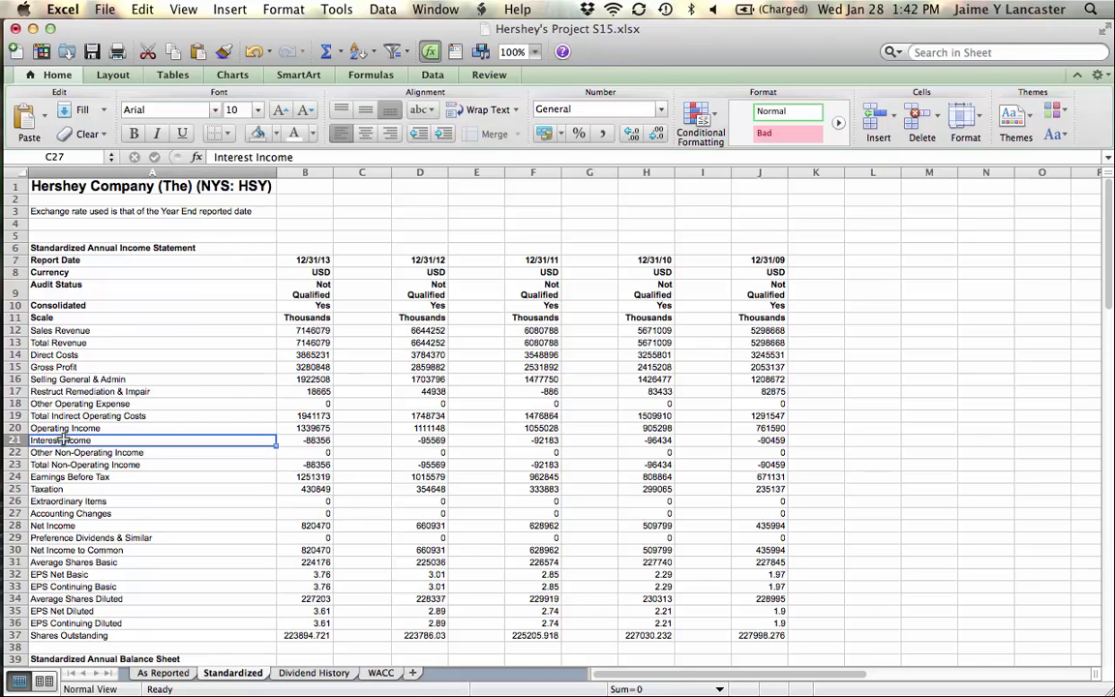
drag(63, 440, 765, 442)
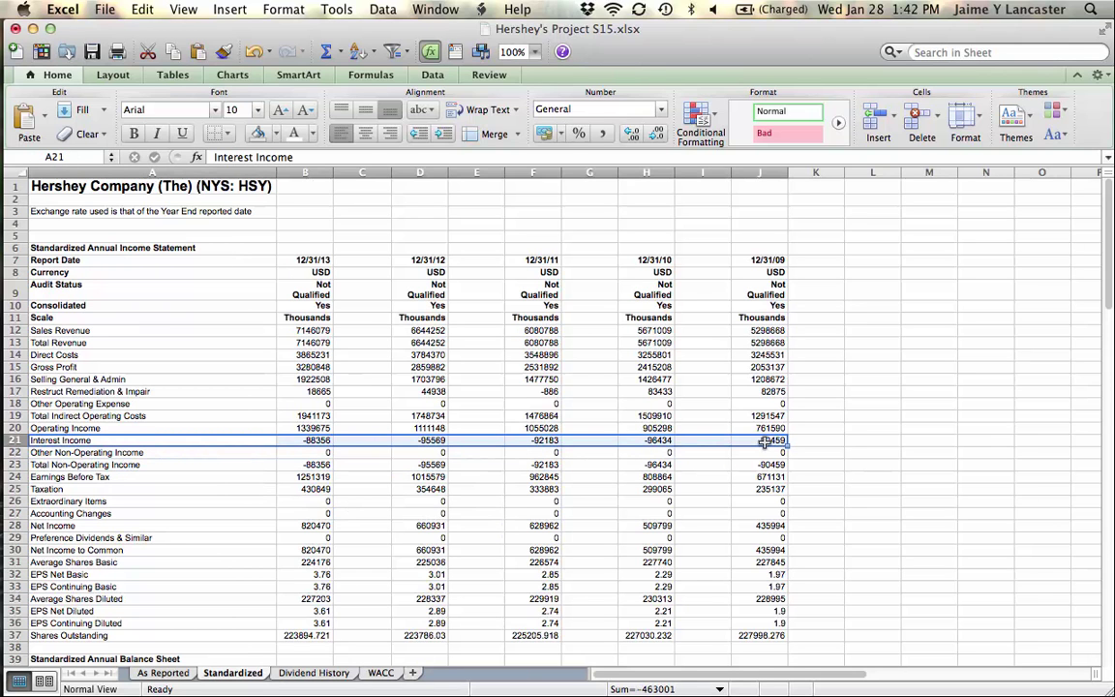
Copy the Interest expense, gross row (A21:J21) from the As Reported sheet.
click(172, 673)
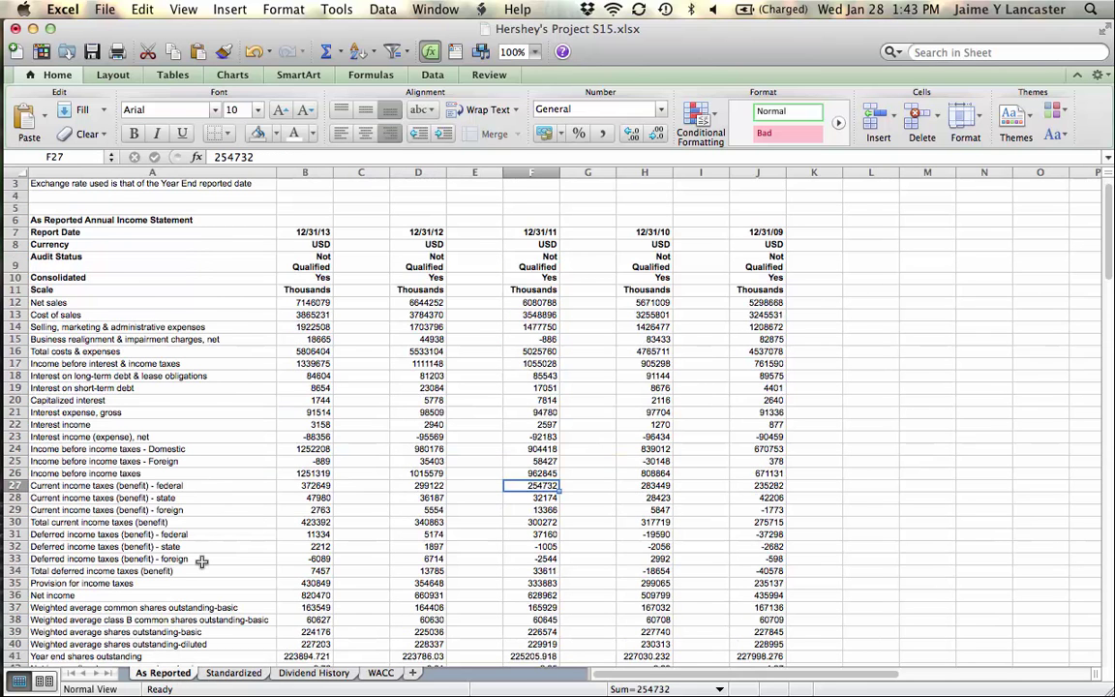
scroll(201, 561, up, 2)
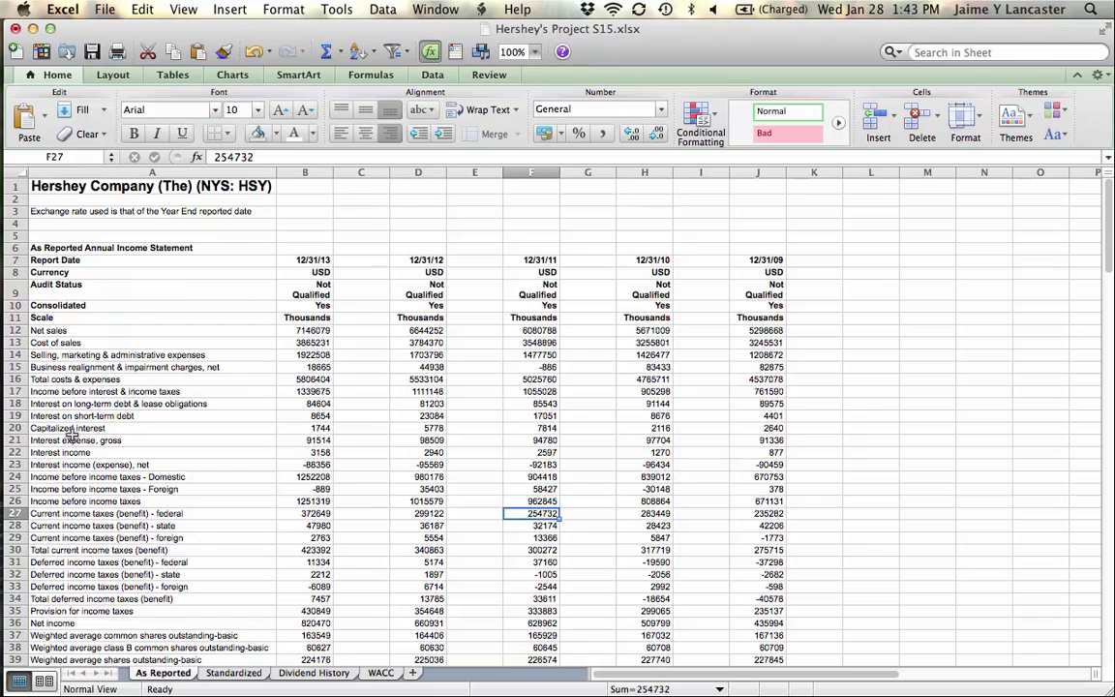
drag(70, 439, 776, 464)
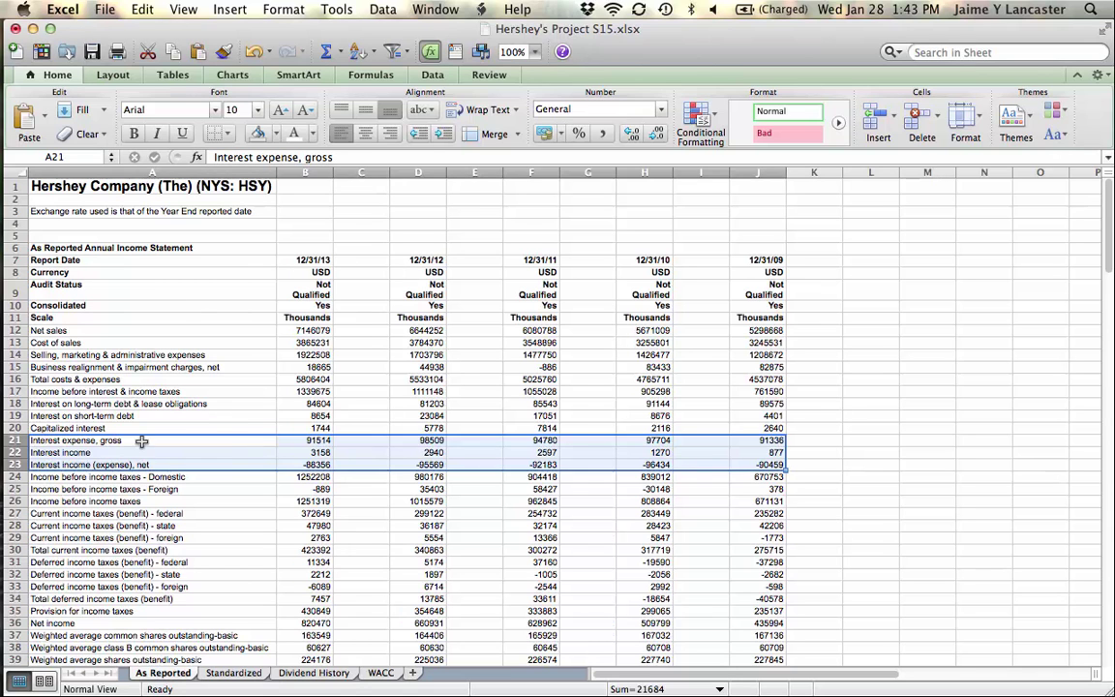
drag(141, 441, 764, 445)
key(super+c)
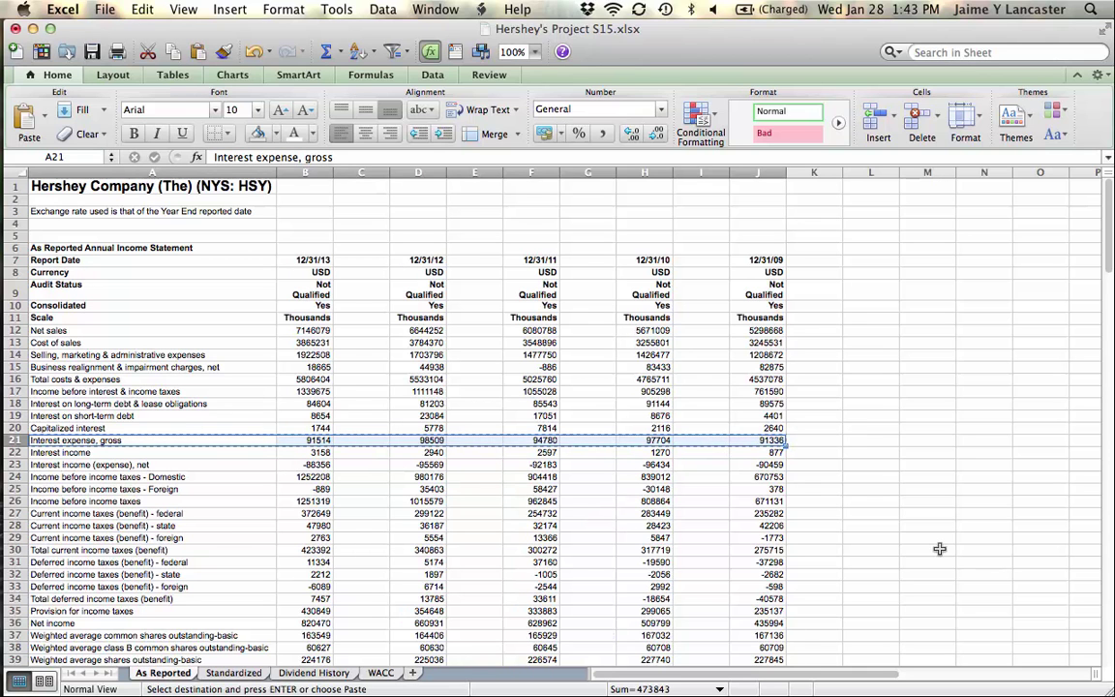
Paste the Interest expense, gross row into WACC row 44, showing 91514 through 91336.
click(381, 672)
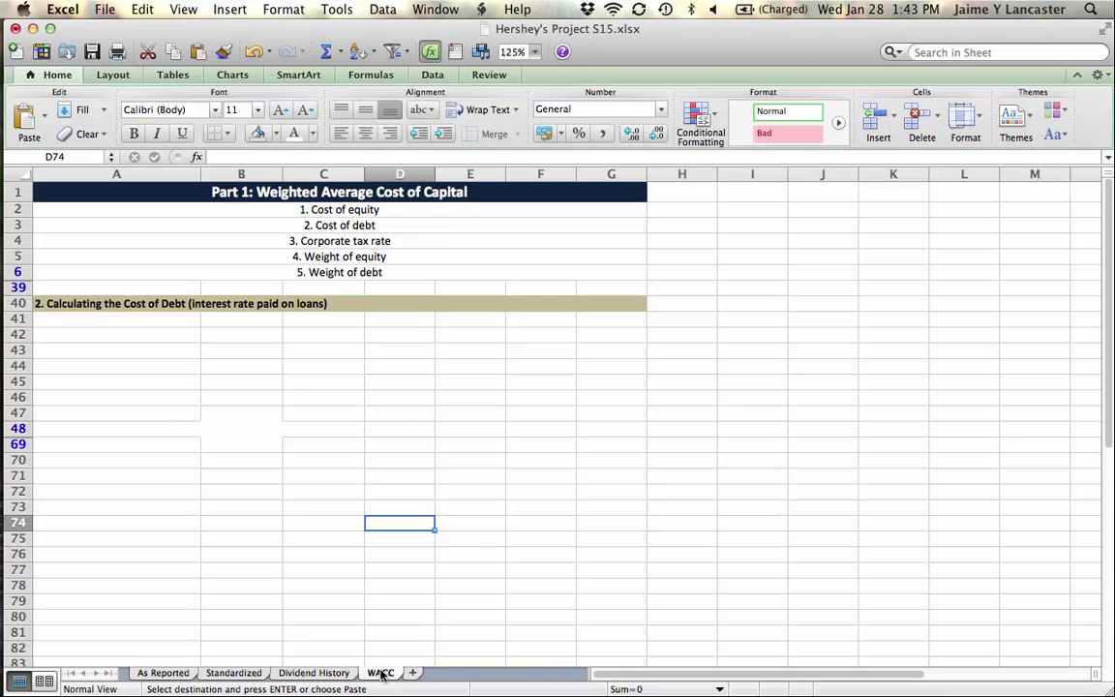
click(69, 367)
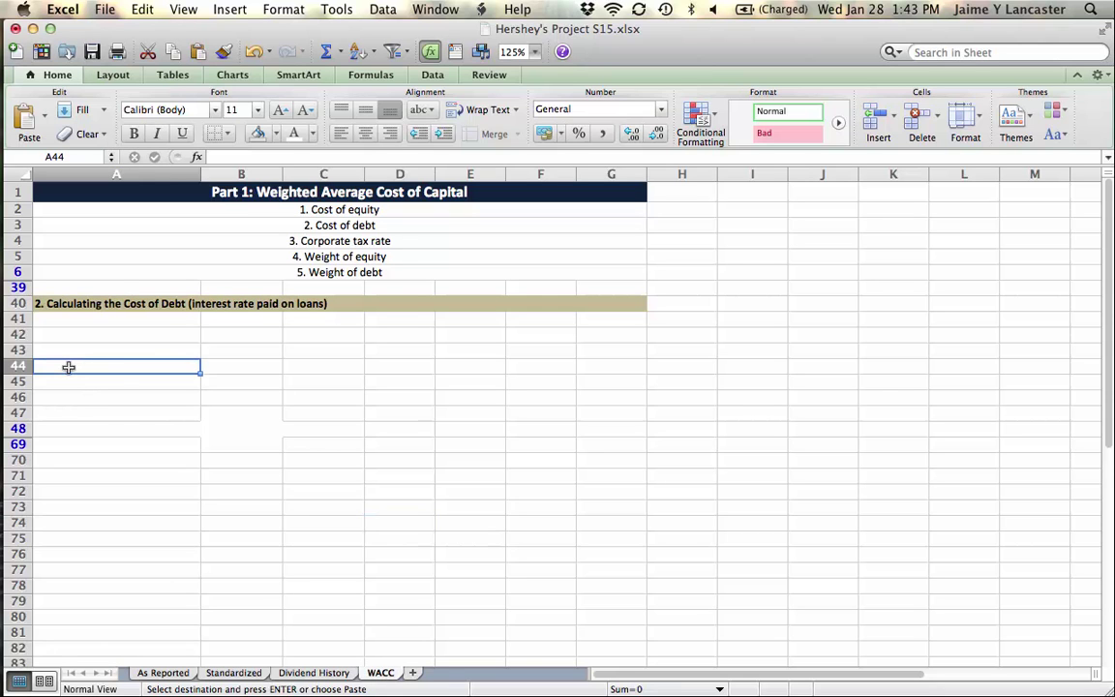
key(super+v)
click(94, 507)
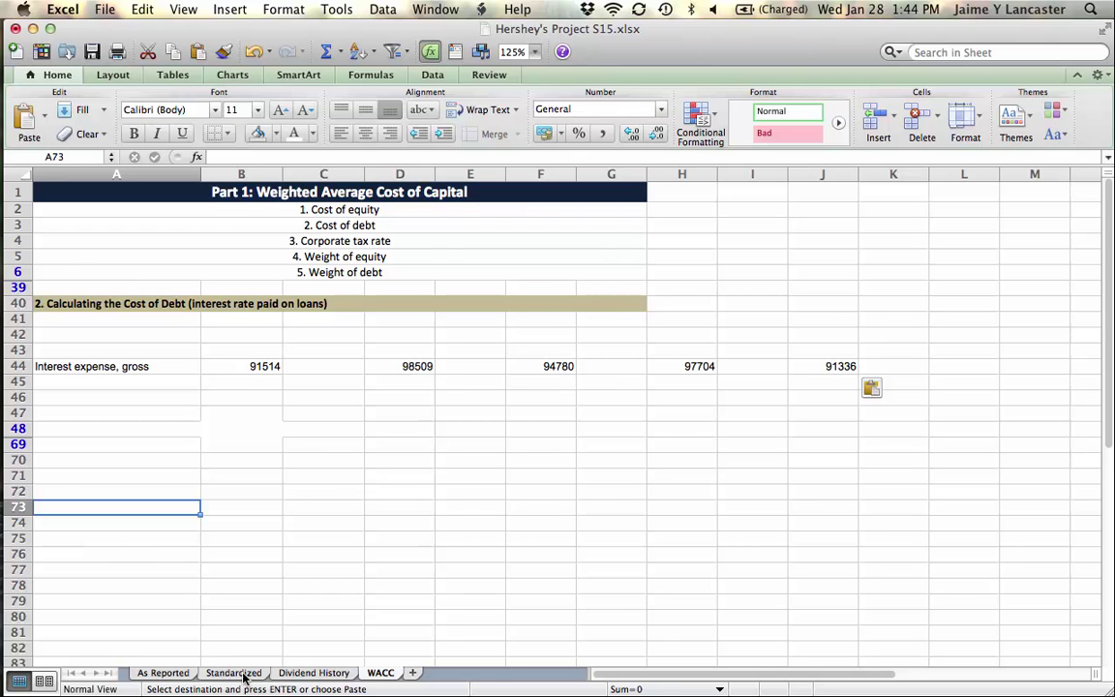
Bring the Current Debt row from the Standardized sheet into WACC row 41.
click(233, 672)
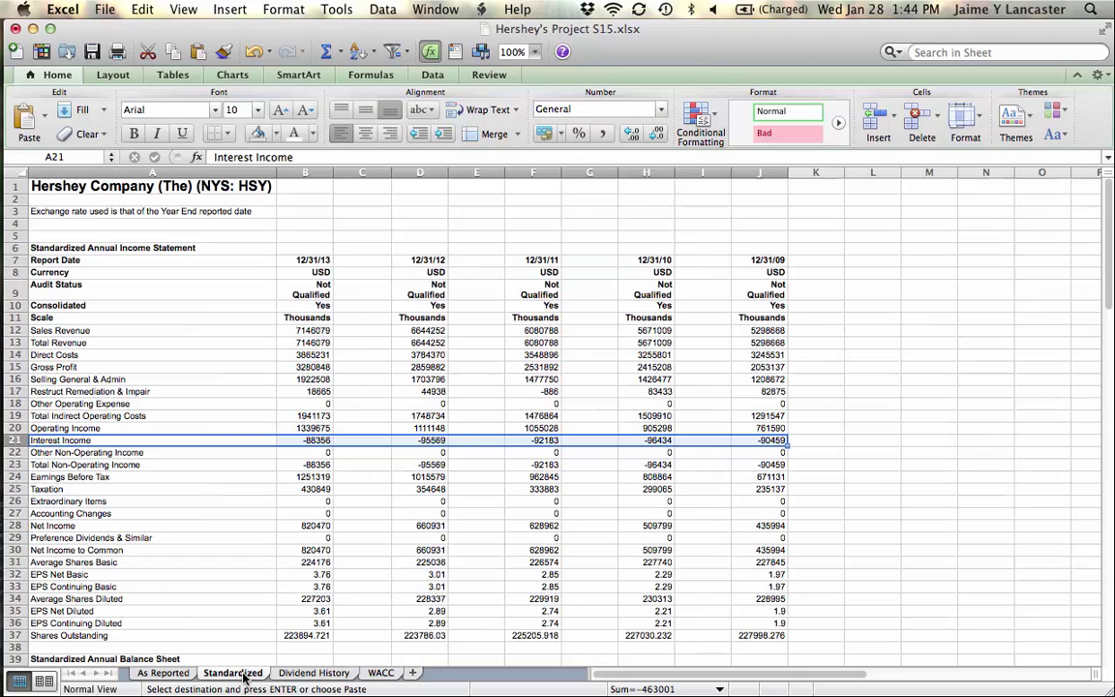
click(231, 526)
scroll(231, 526, down, 10)
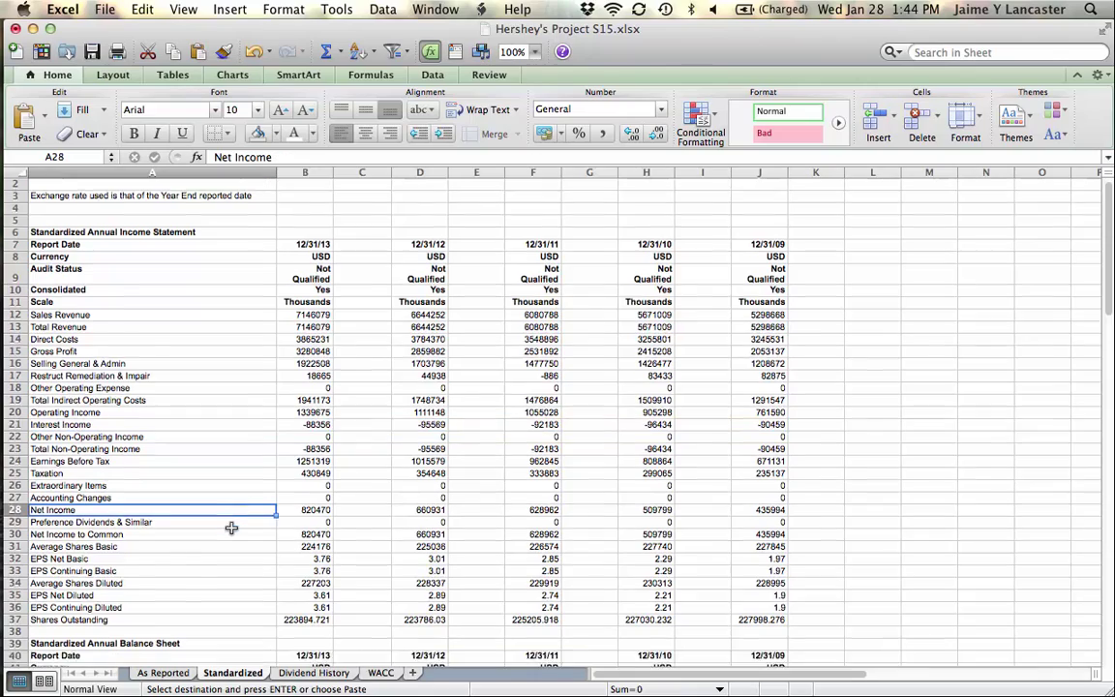
scroll(232, 527, down, 5)
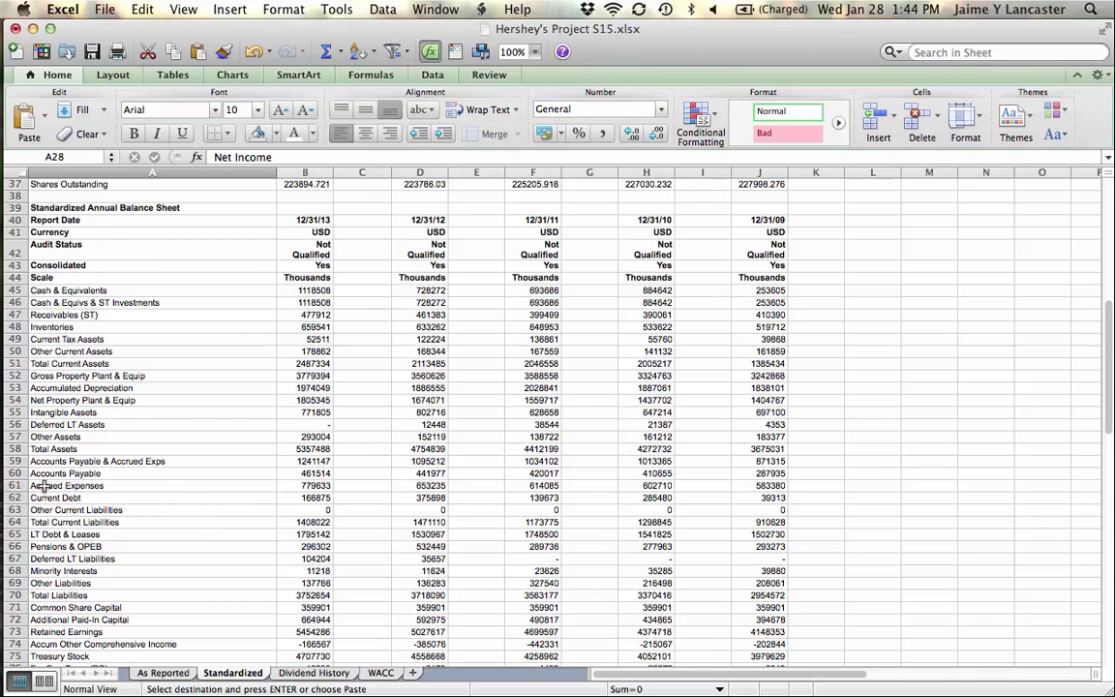
drag(43, 497, 761, 496)
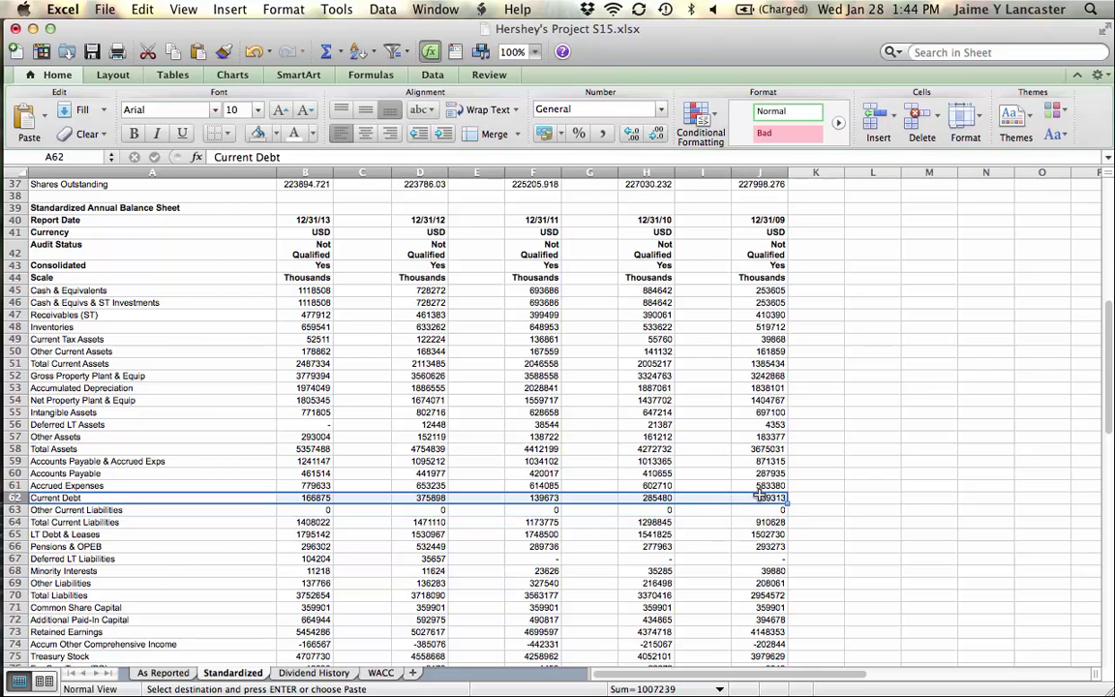
click(378, 671)
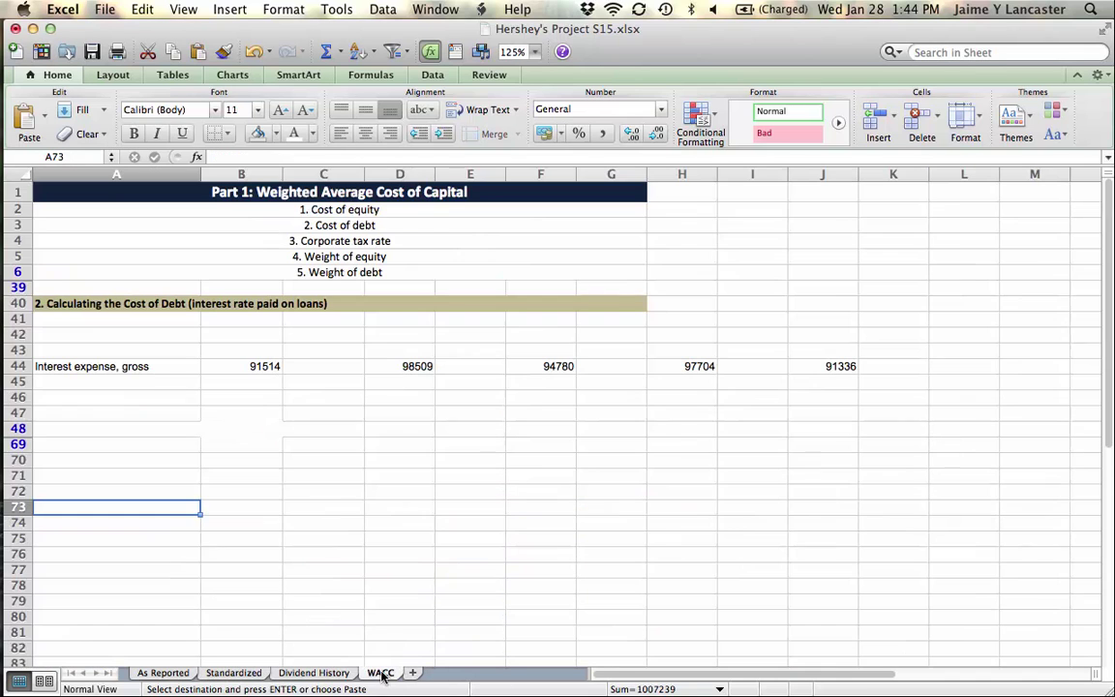
click(83, 331)
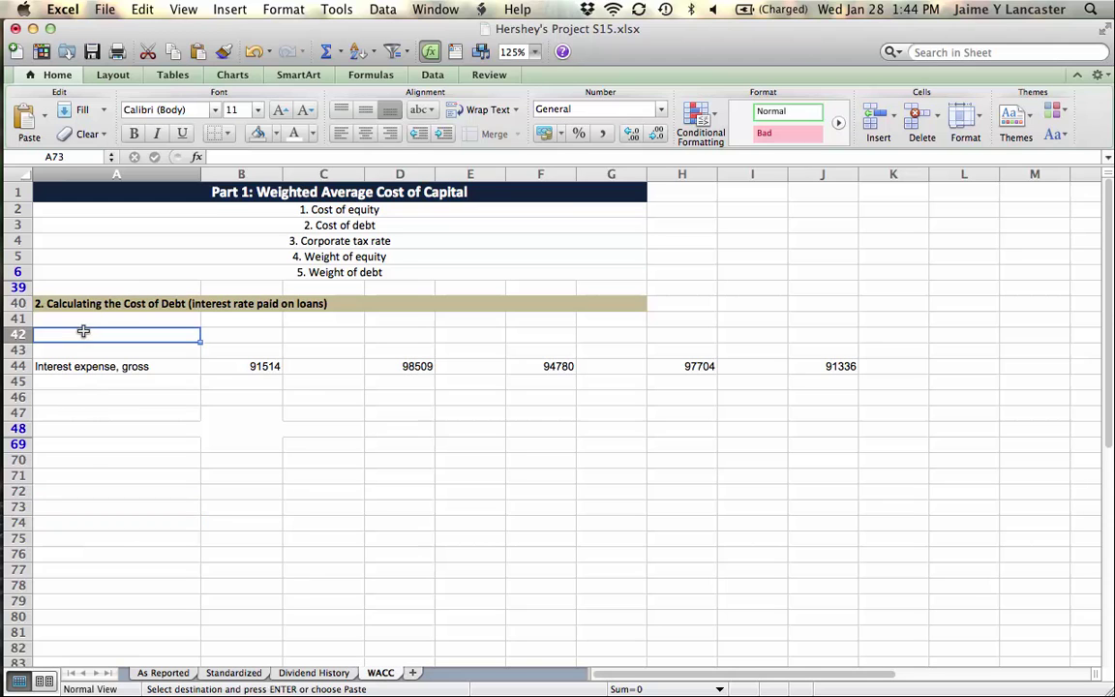
click(79, 318)
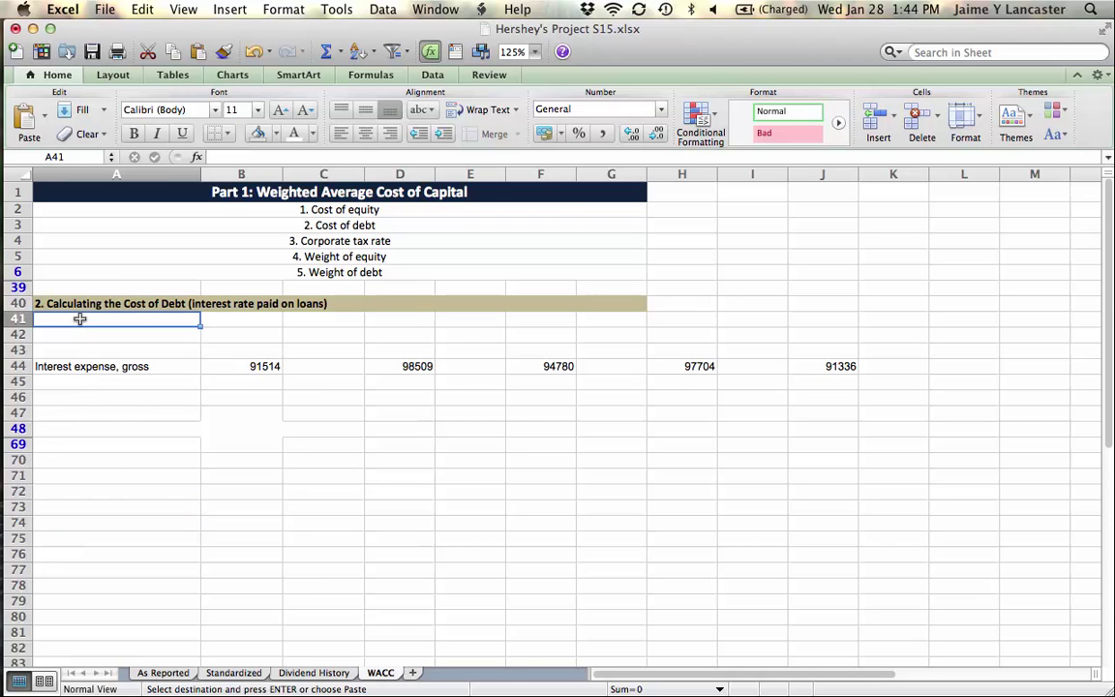
key(super+v)
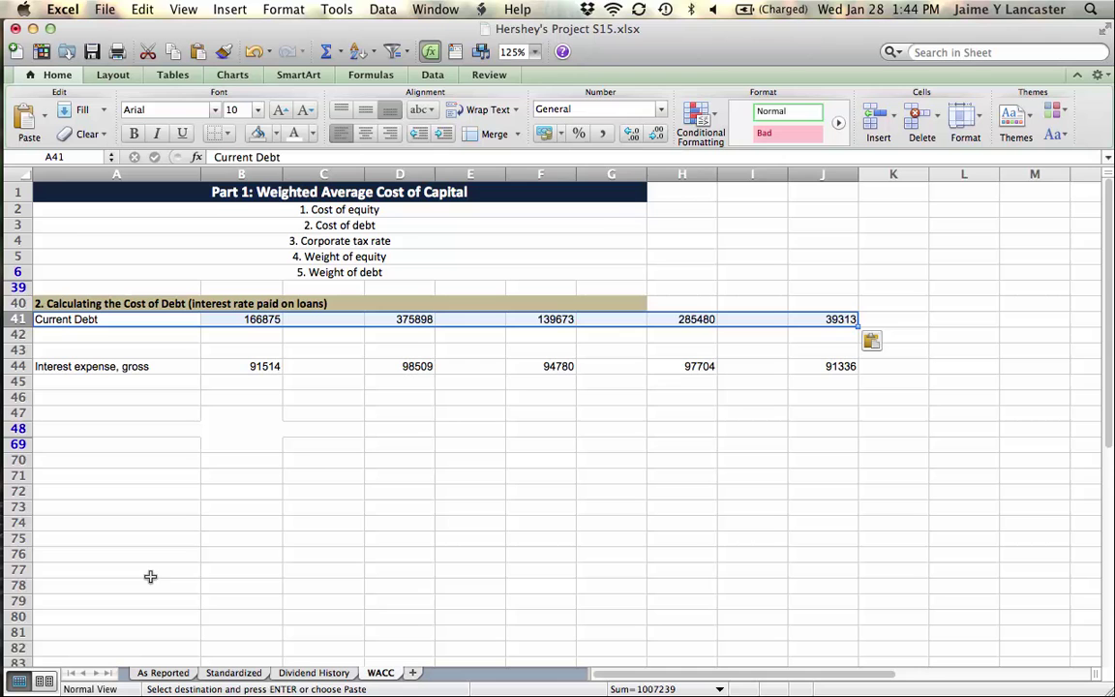
Copy the LT Debt & Leases row from Standardized and paste it into WACC row 42.
click(254, 674)
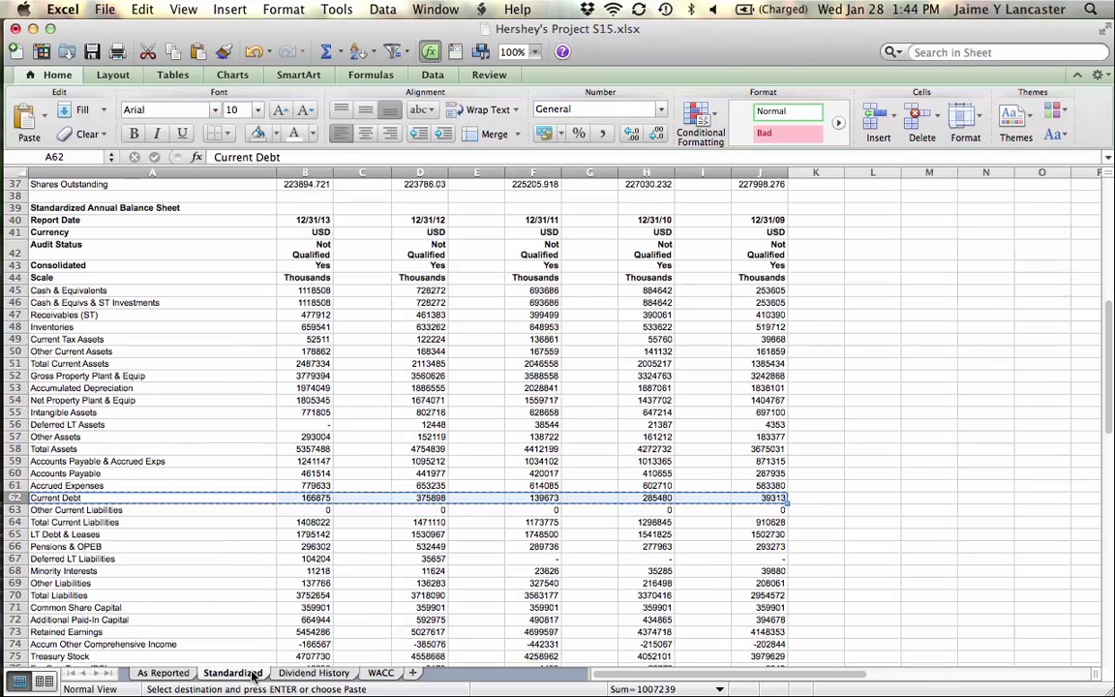
click(871, 385)
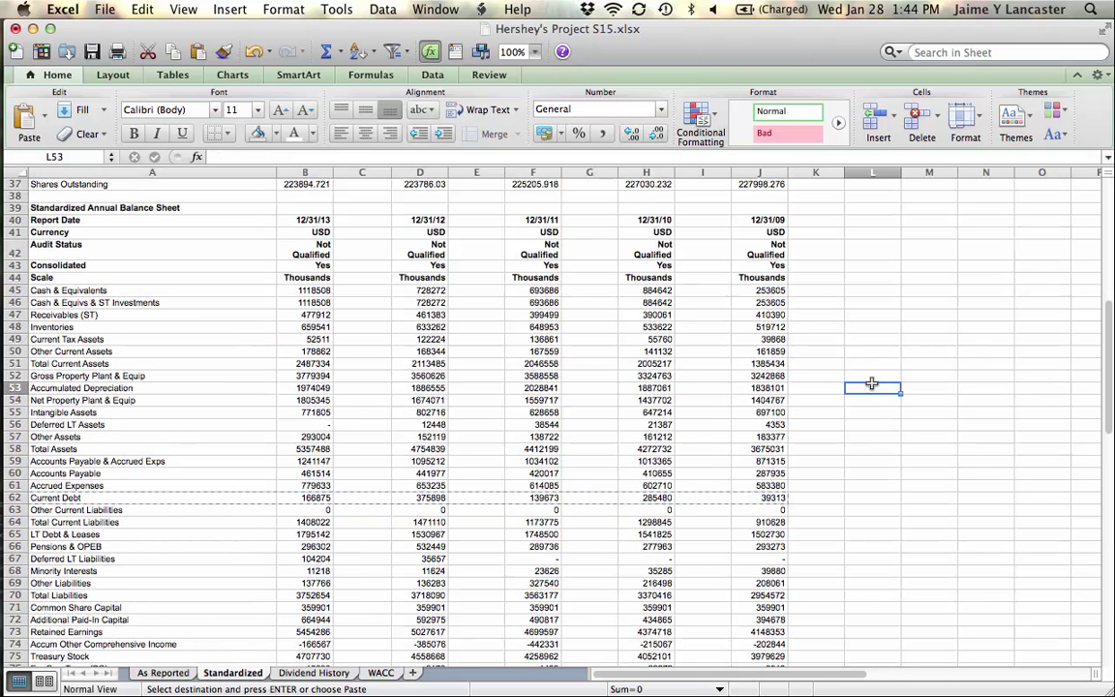
click(211, 539)
drag(211, 539, 751, 533)
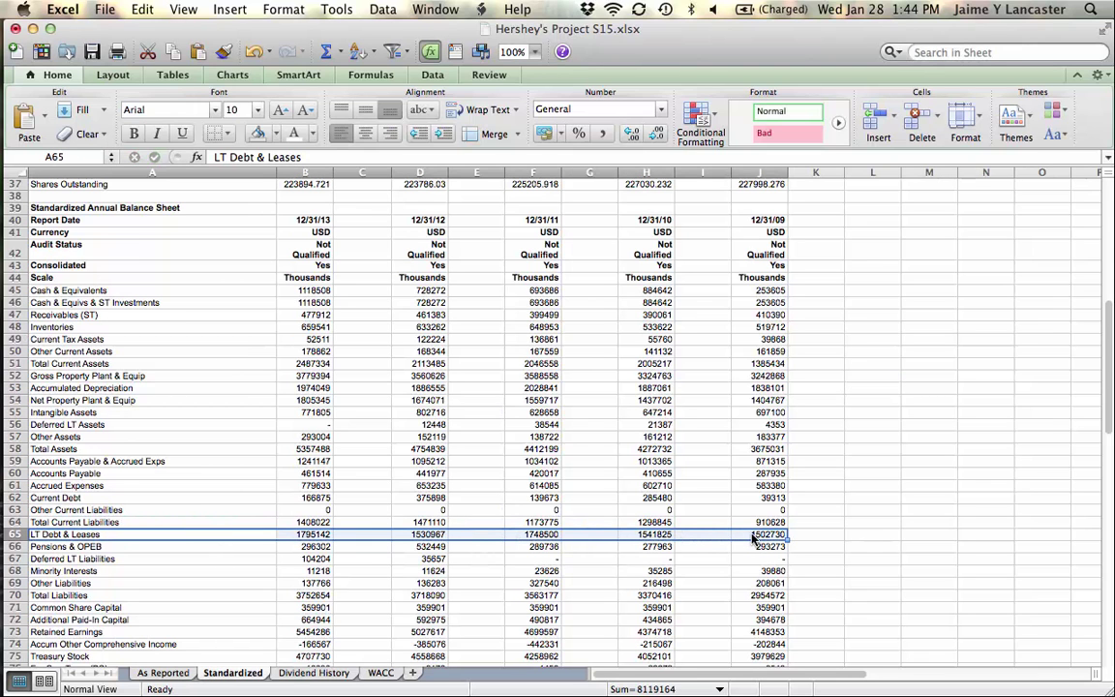
key(super+c)
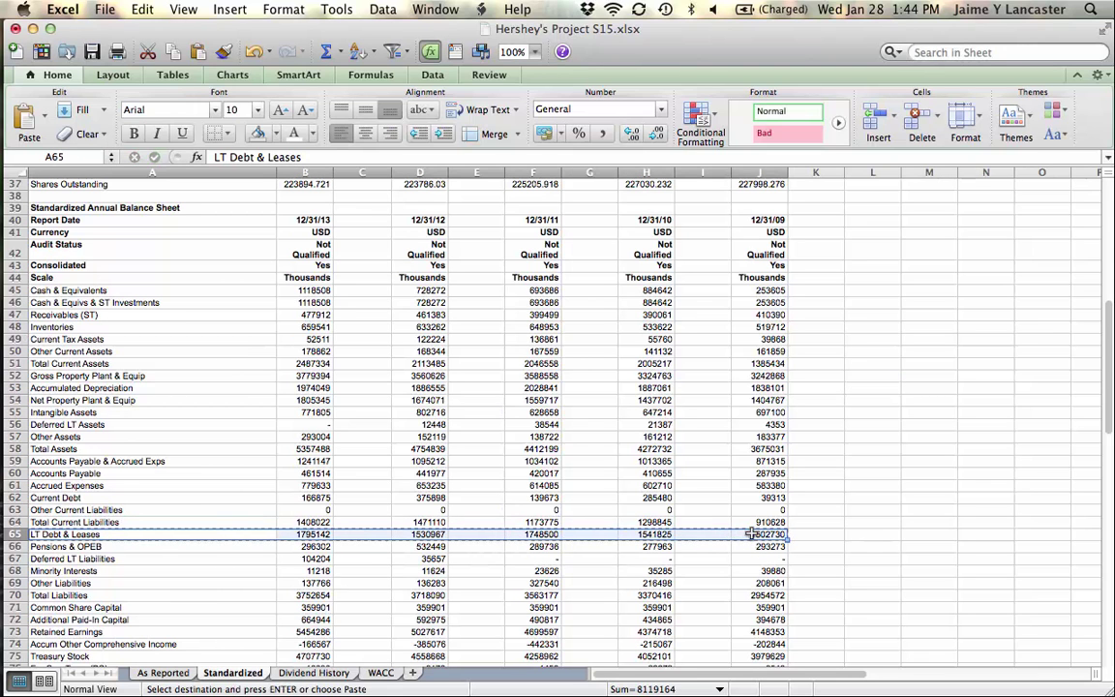
click(380, 672)
click(92, 333)
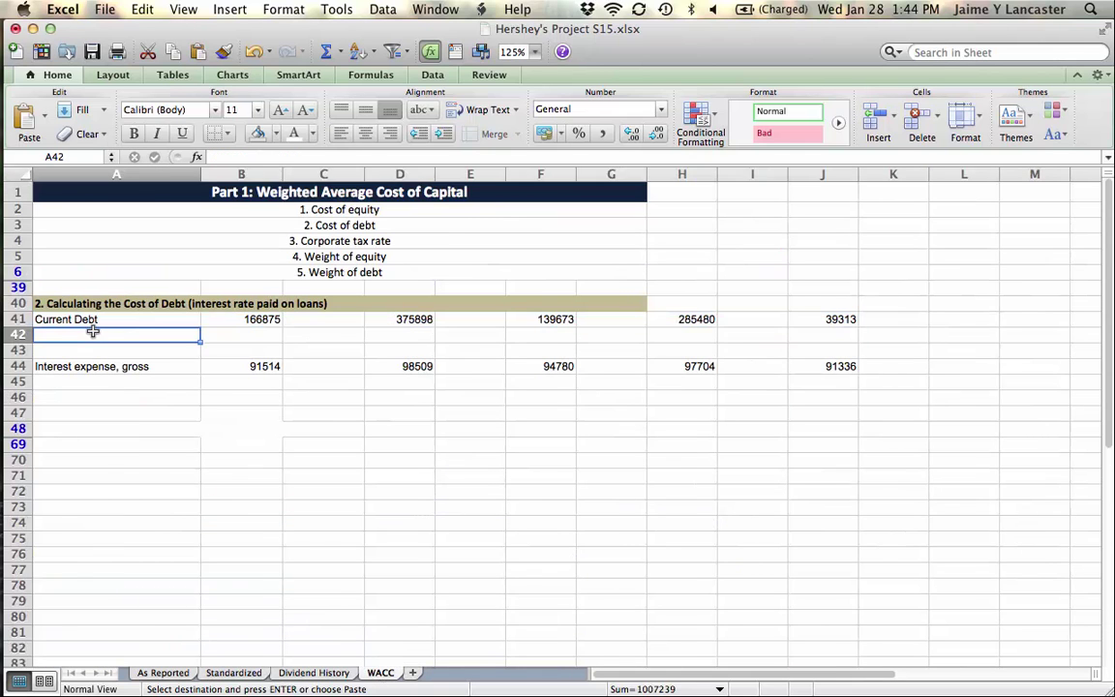
key(super+v)
click(236, 460)
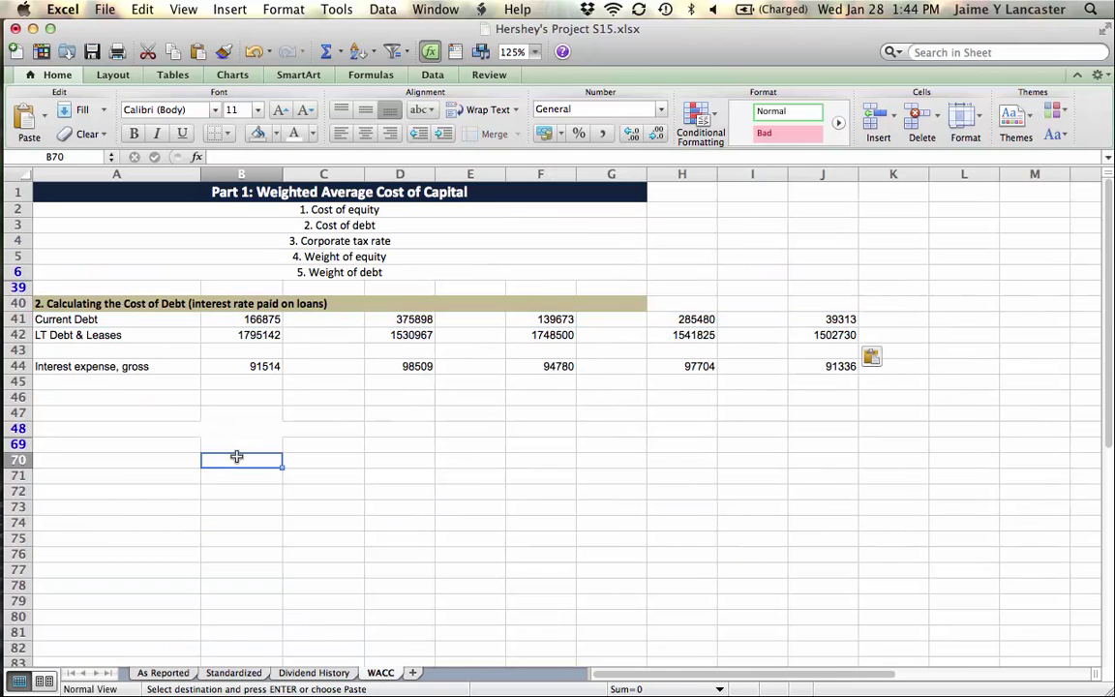
Delete the empty cells in columns C, E, G and I of rows 41–44, shifting cells left.
drag(320, 316, 324, 368)
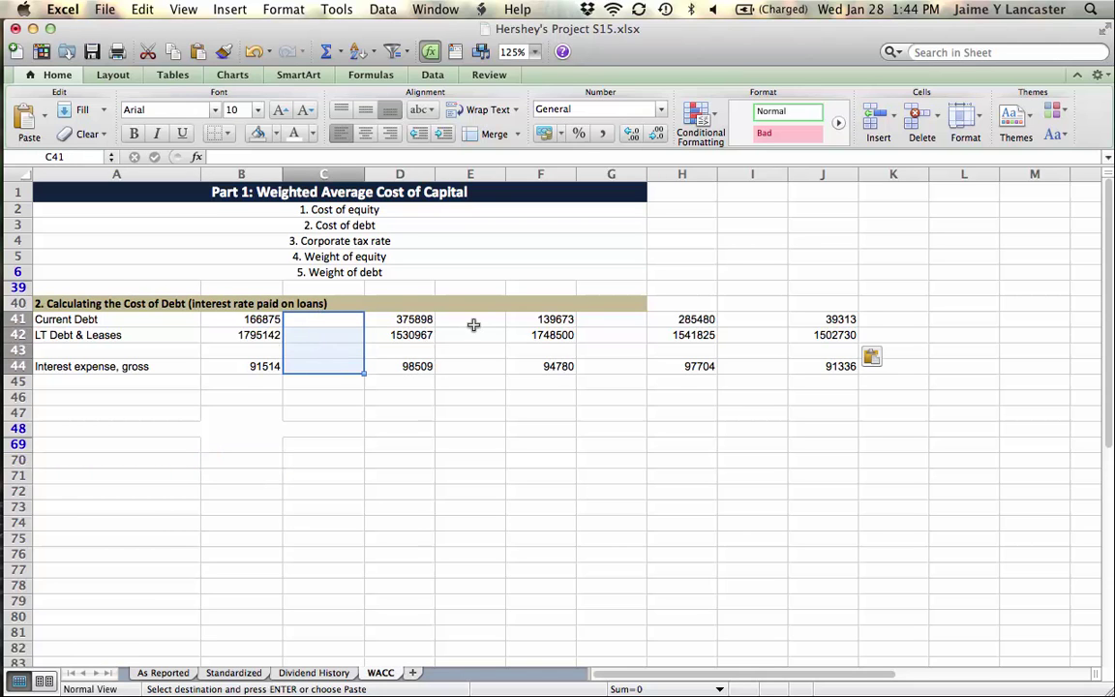
drag(472, 318, 477, 367)
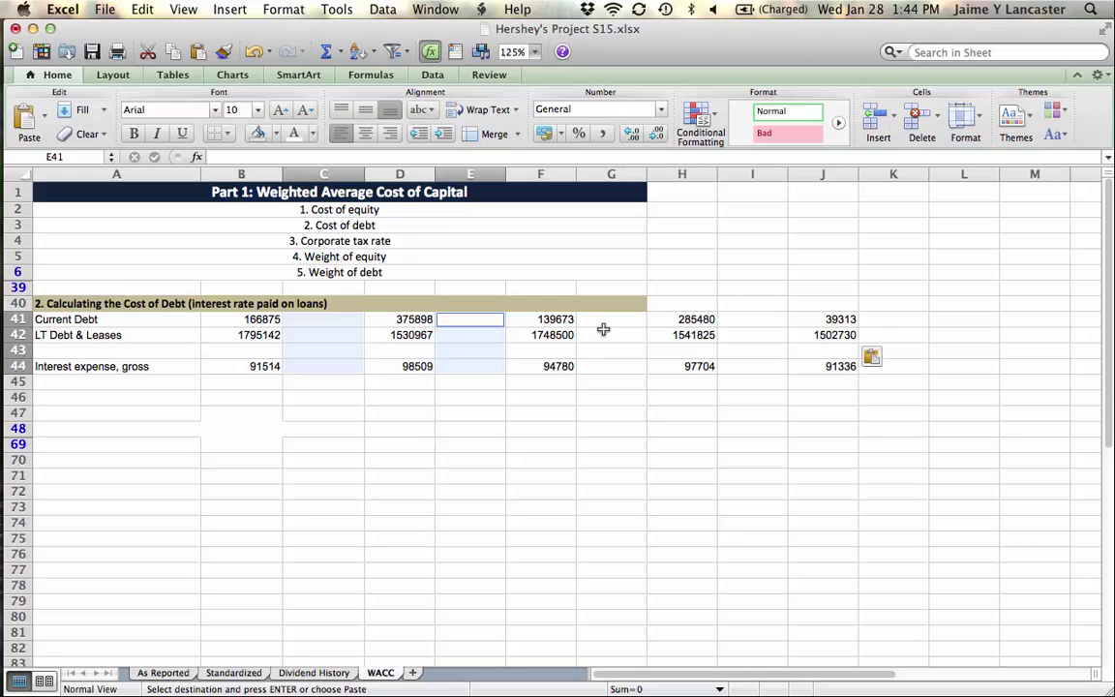
drag(602, 323, 611, 367)
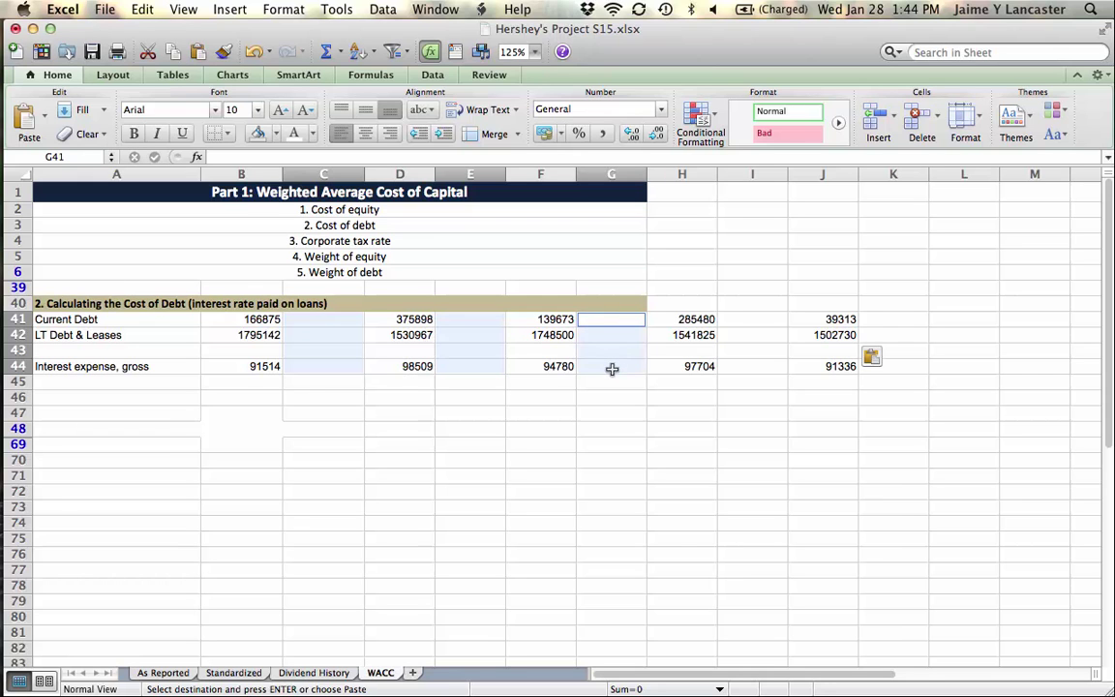
drag(746, 318, 751, 365)
right_click(752, 320)
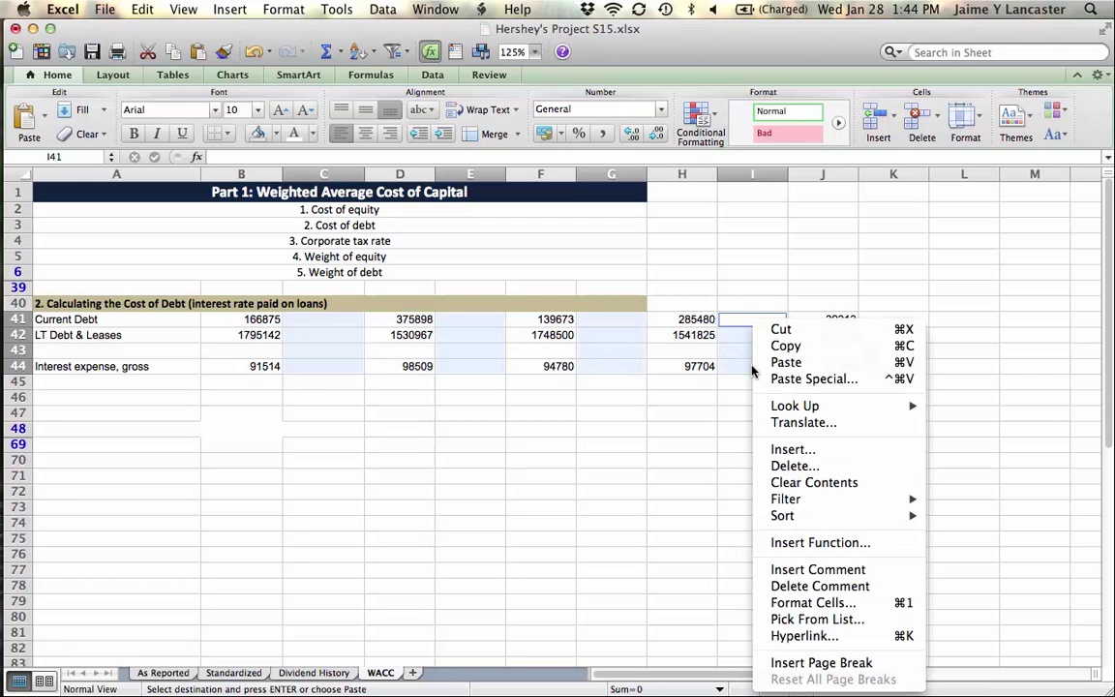
click(791, 468)
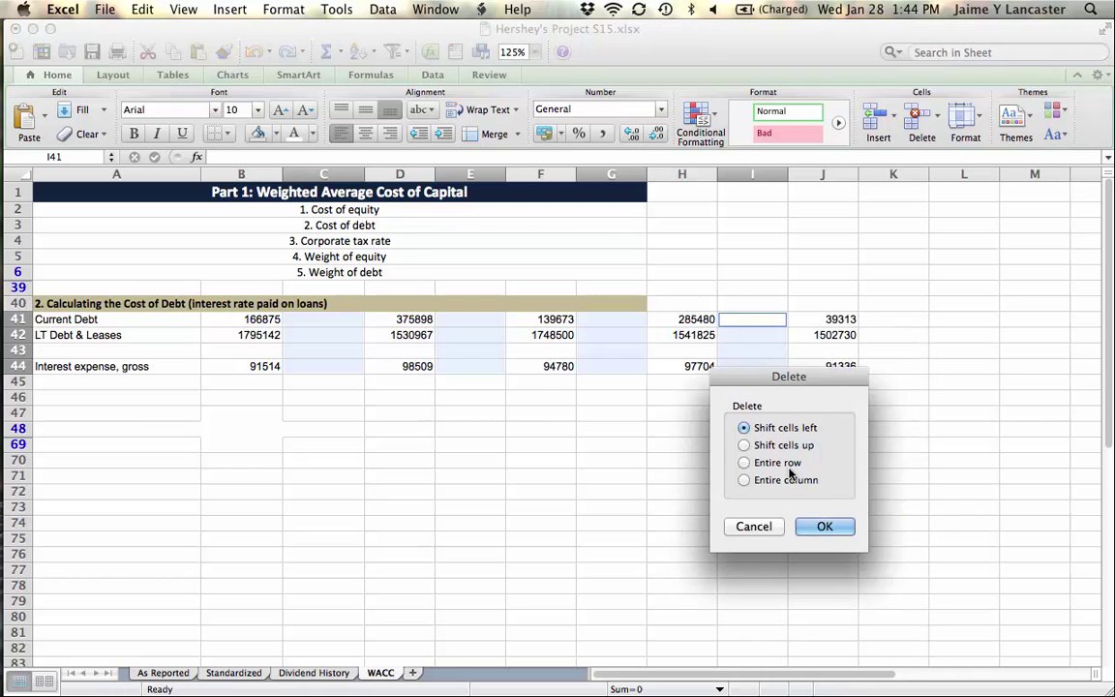
click(824, 527)
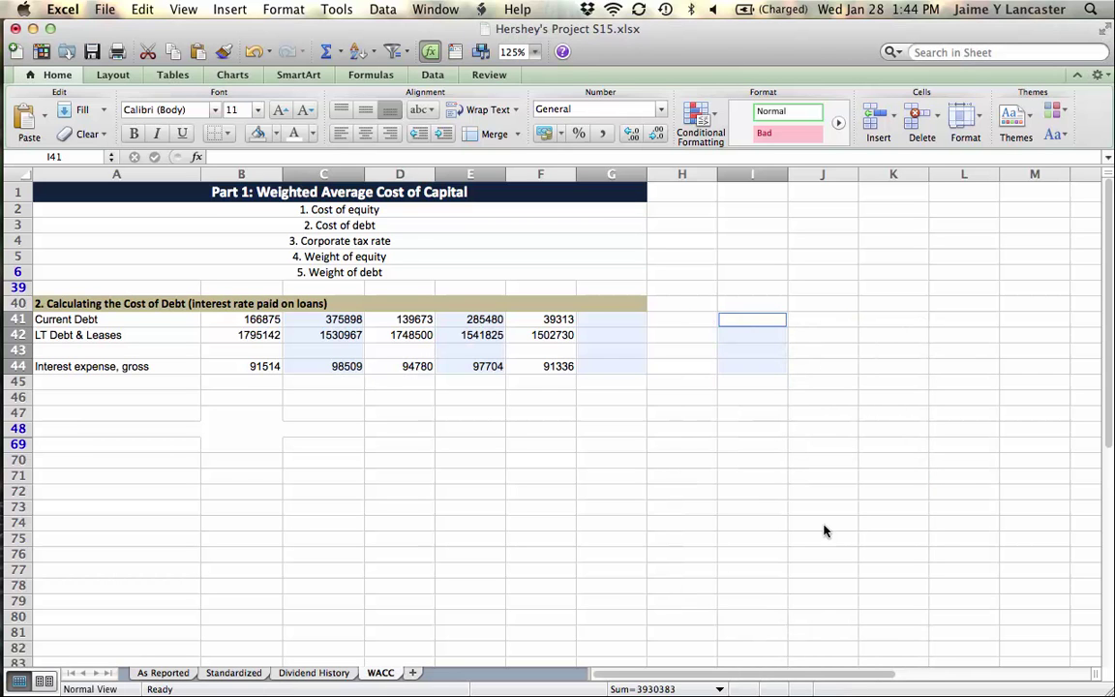
click(355, 458)
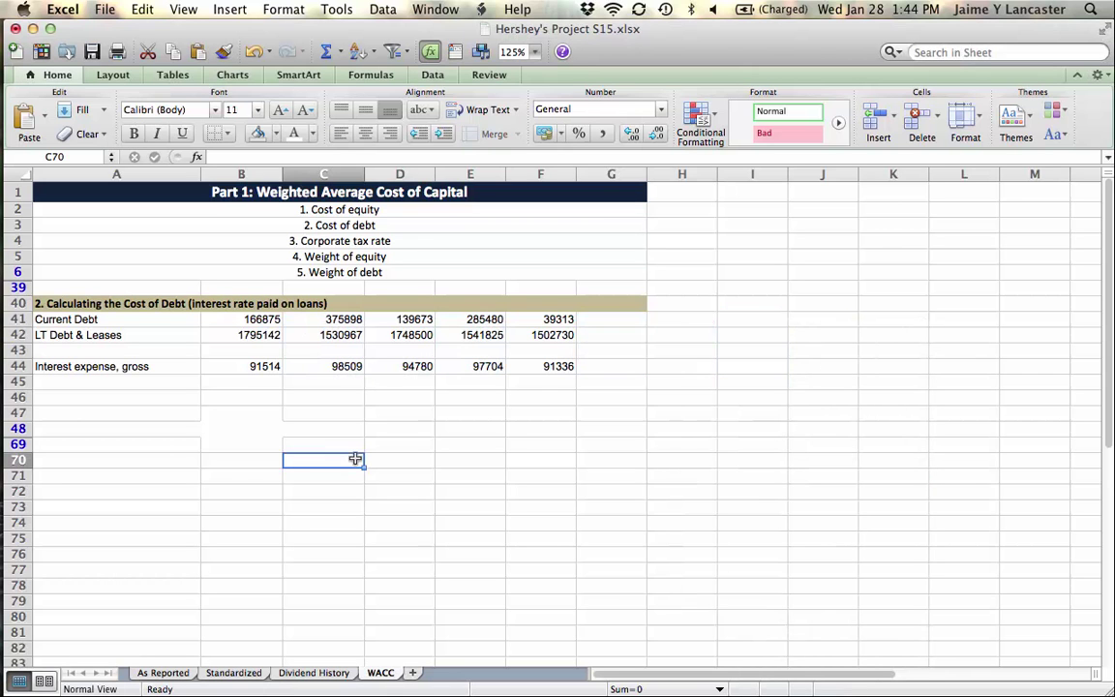
Insert a blank row 41 above Current Debt and set its fill to No Fill.
click(18, 318)
right_click(18, 319)
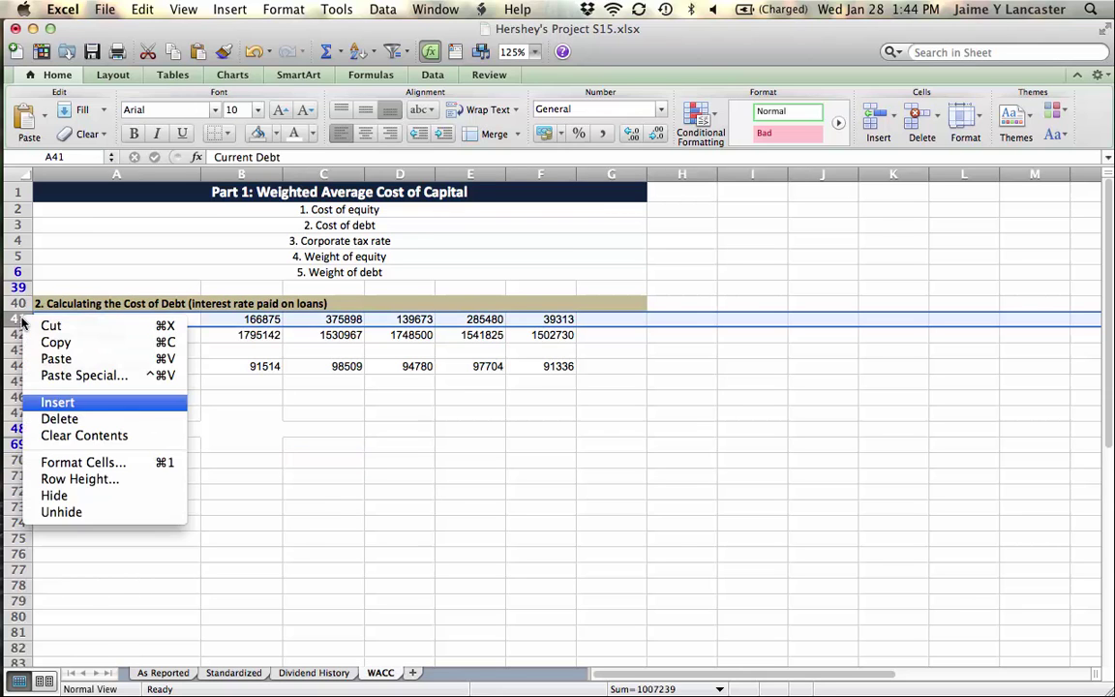
click(48, 401)
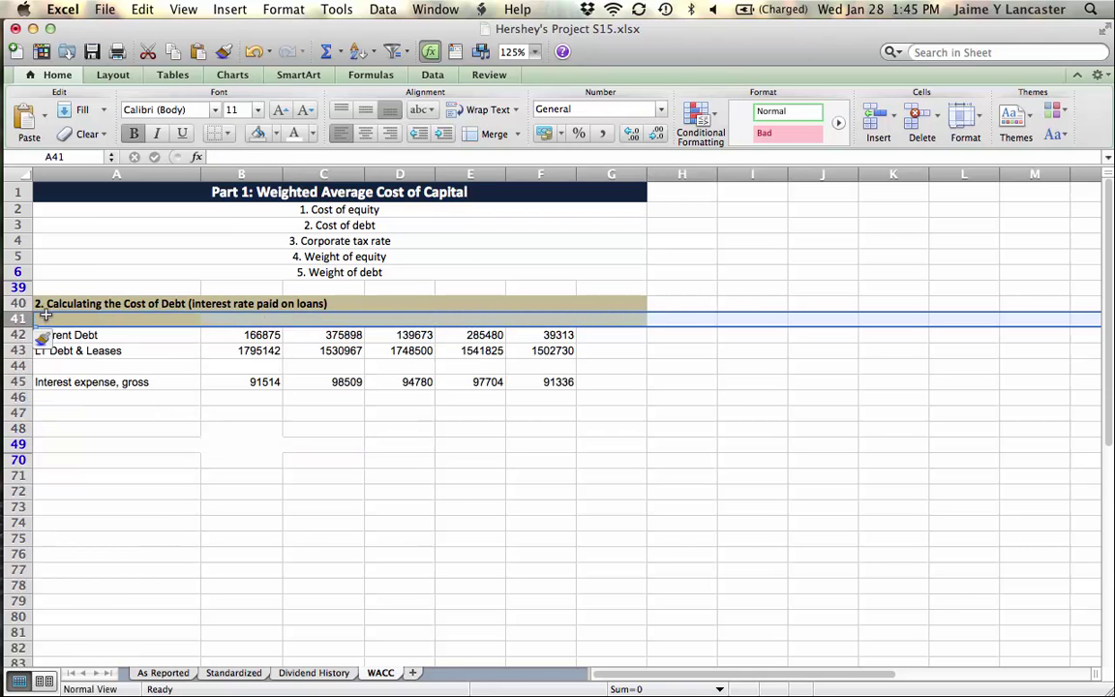
click(274, 136)
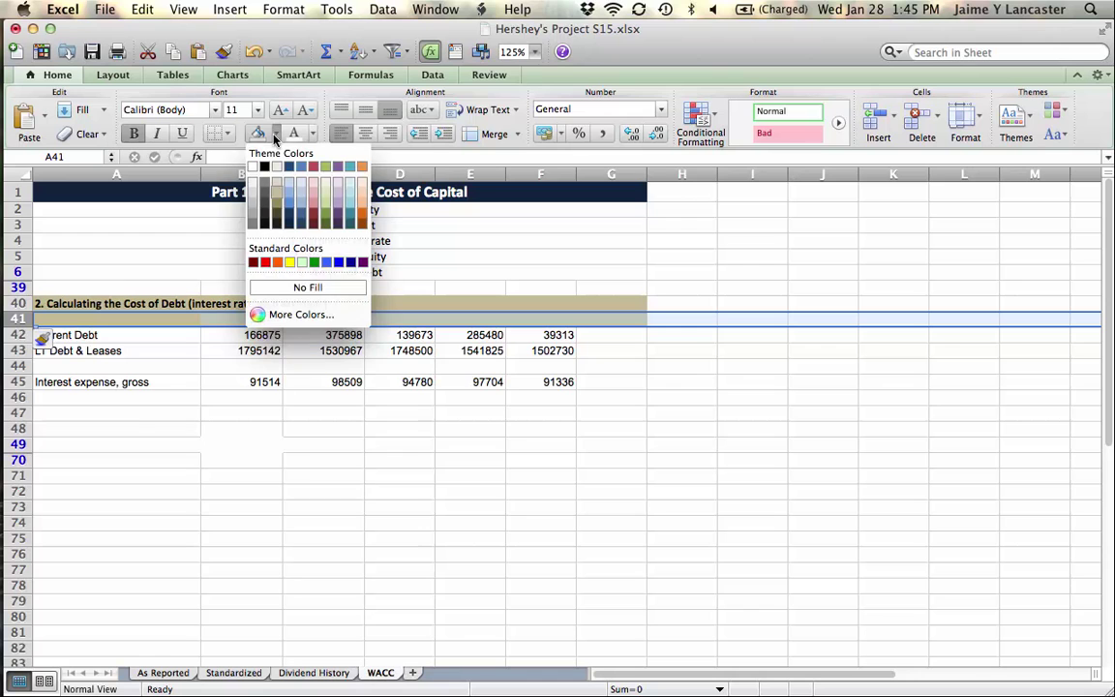
click(288, 287)
Enter 2014 and 2013 in B41:C41 and =C41-1 in D41 to get 2012.
click(238, 318)
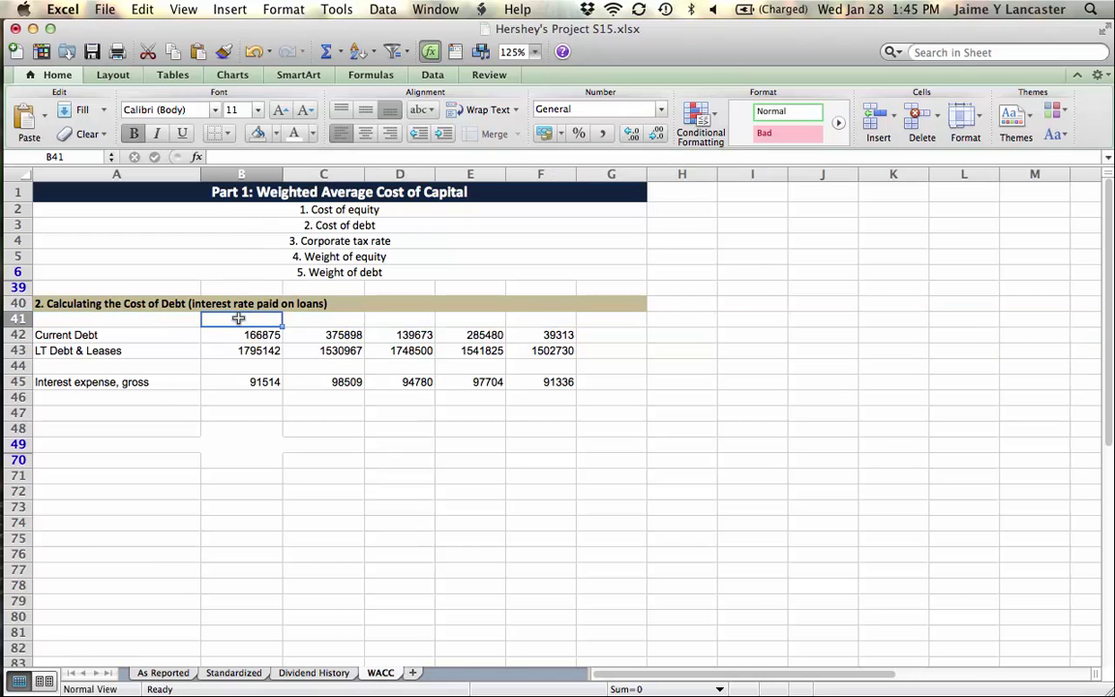
text(2014)
key(Tab)
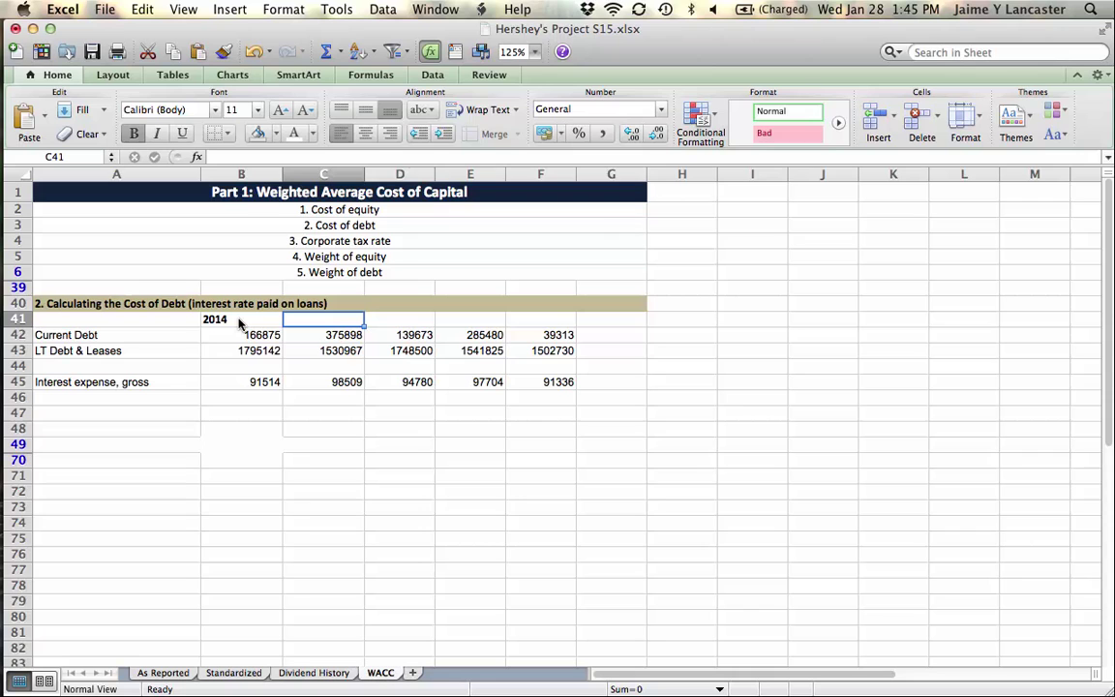
text(2013)
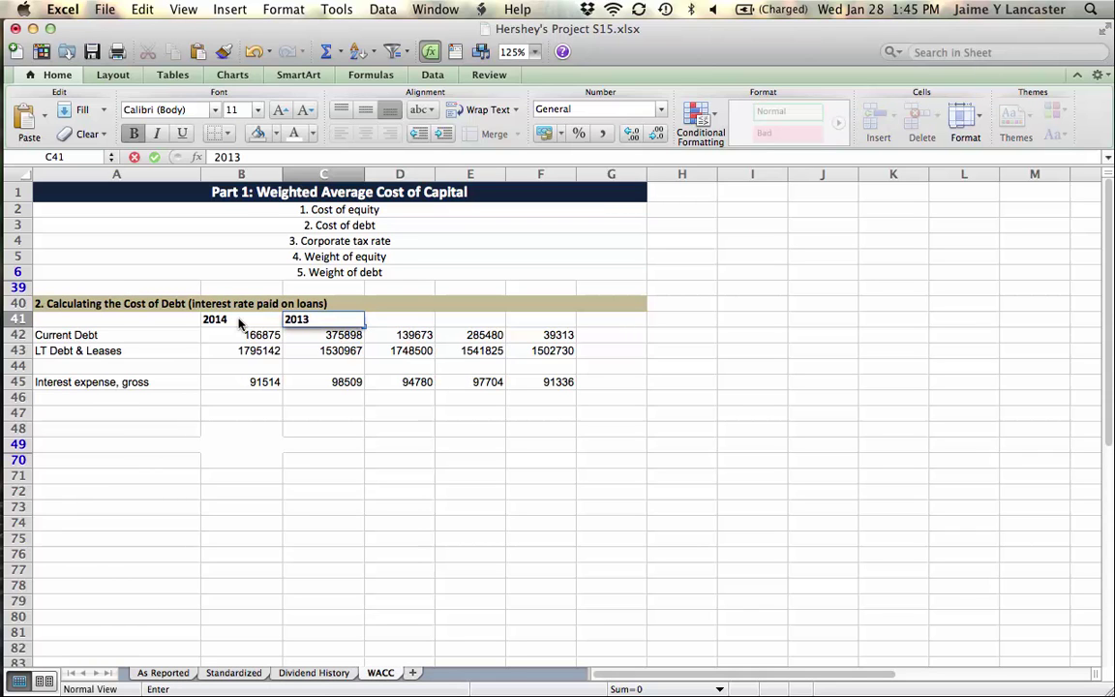
key(Tab)
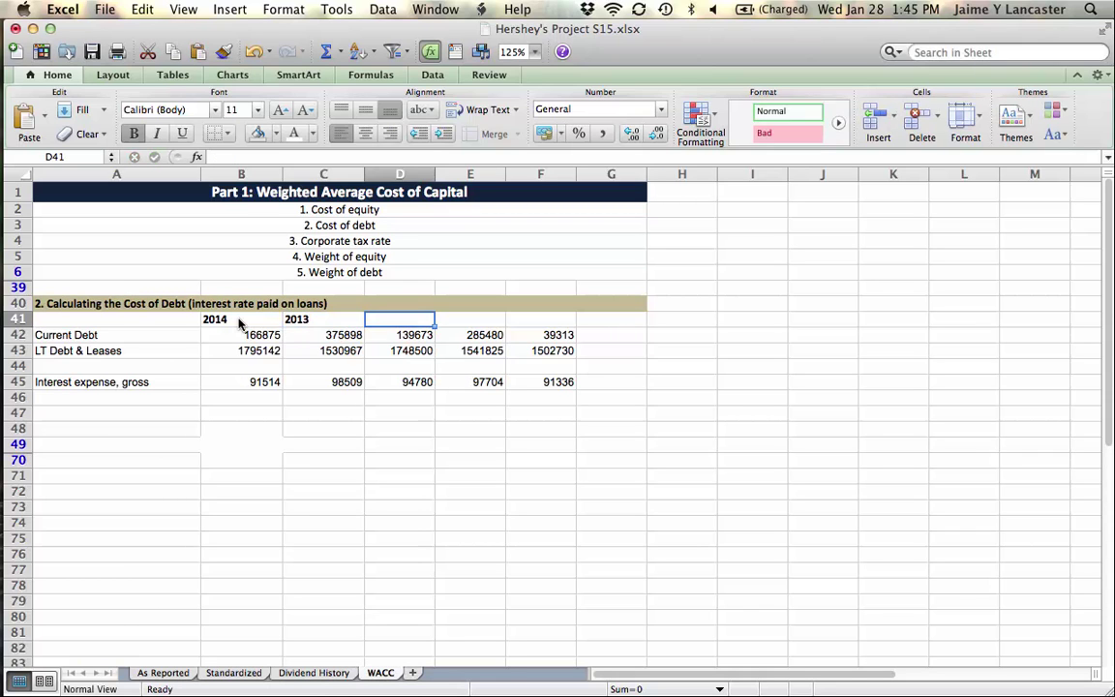
text(=)
click(302, 320)
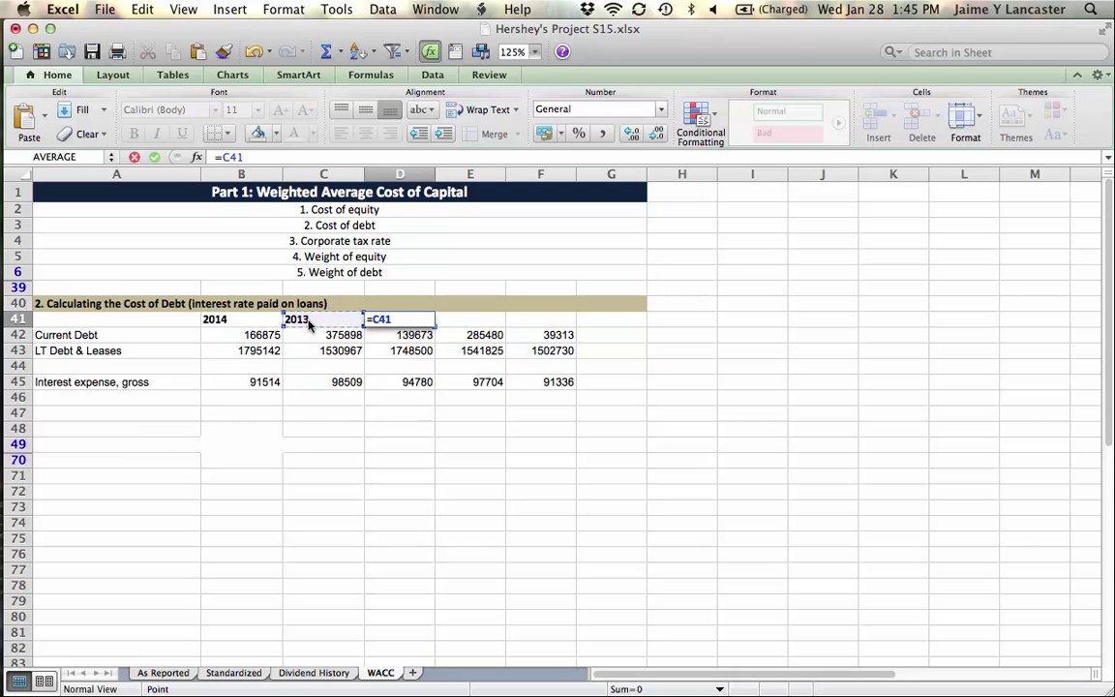
text(-1)
key(Return)
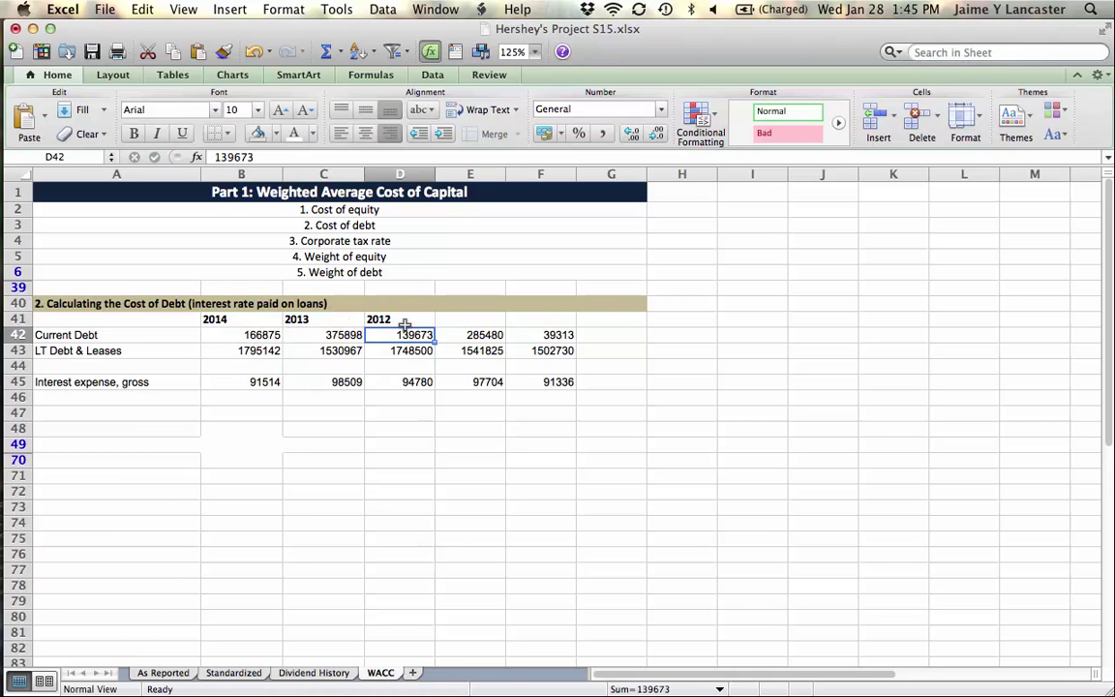
Fill the year series across to 2010 in F41 and centre the year headers.
click(399, 320)
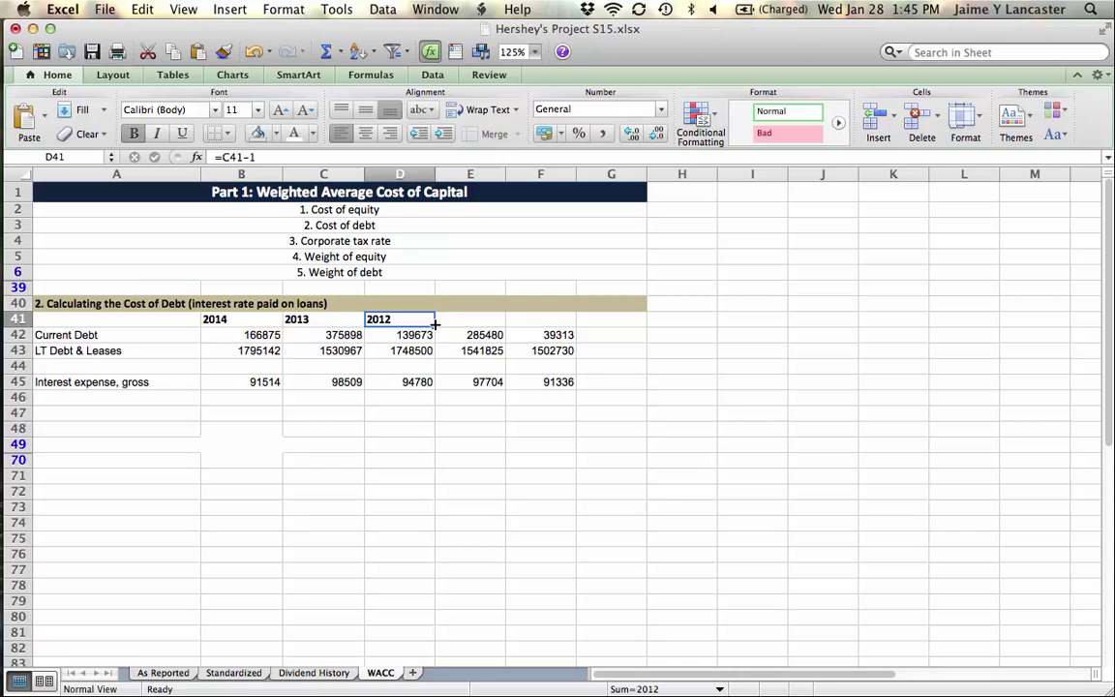
drag(434, 326, 542, 331)
drag(269, 320, 523, 318)
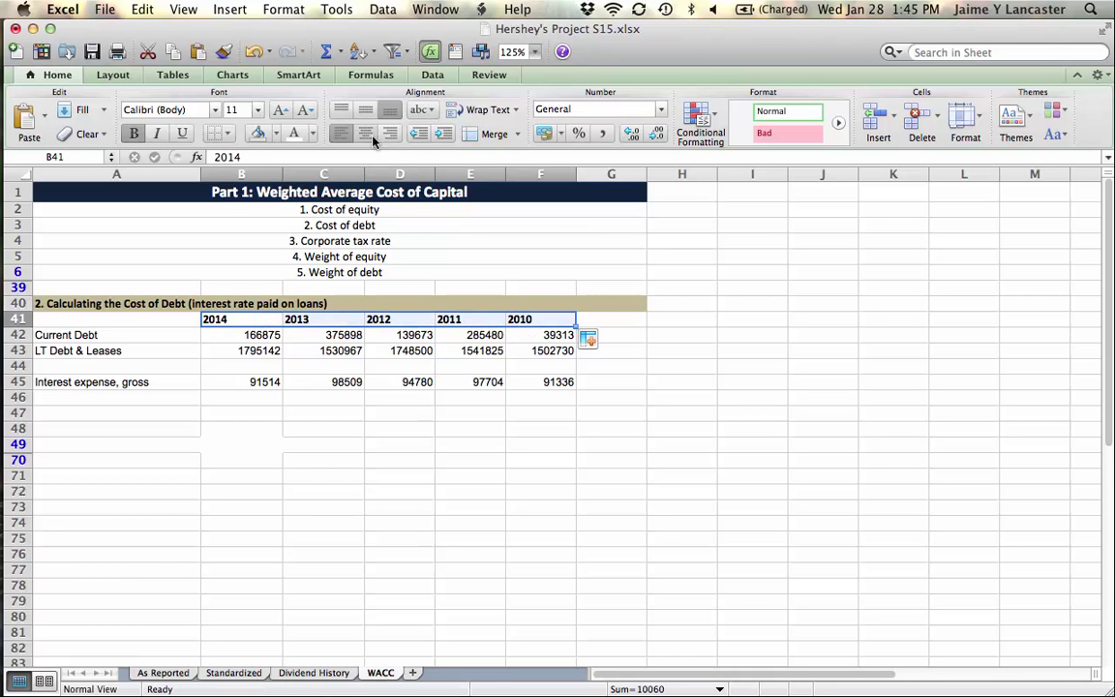
click(367, 136)
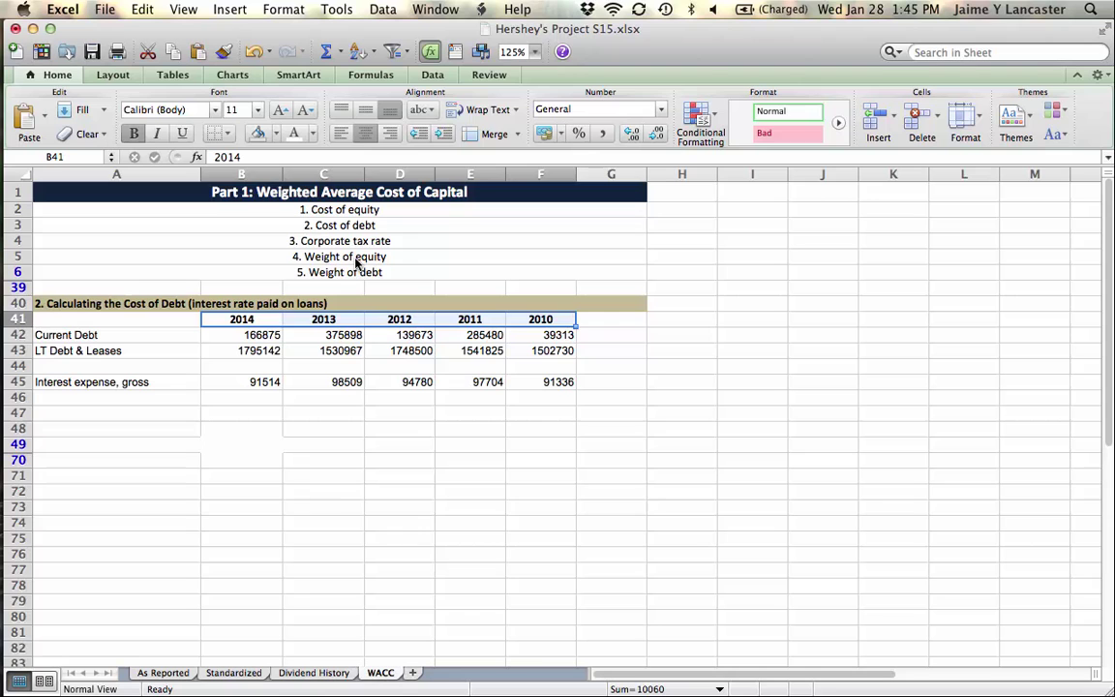
click(339, 520)
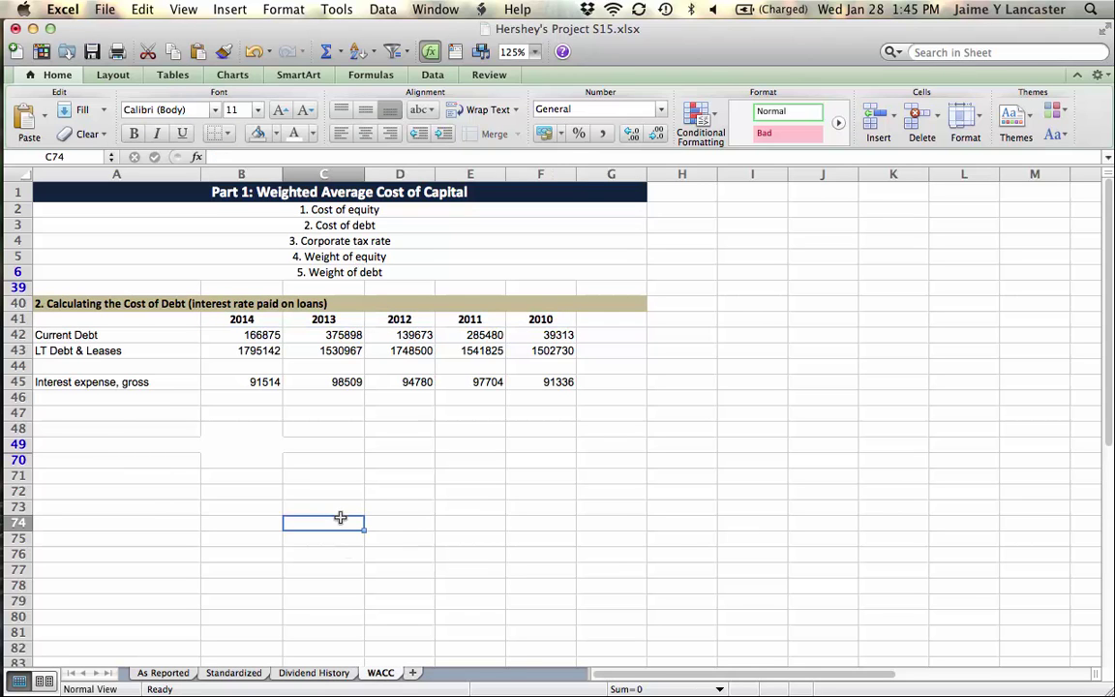
Label cell A44 'TOTAL DEBT' and right-align it.
click(120, 369)
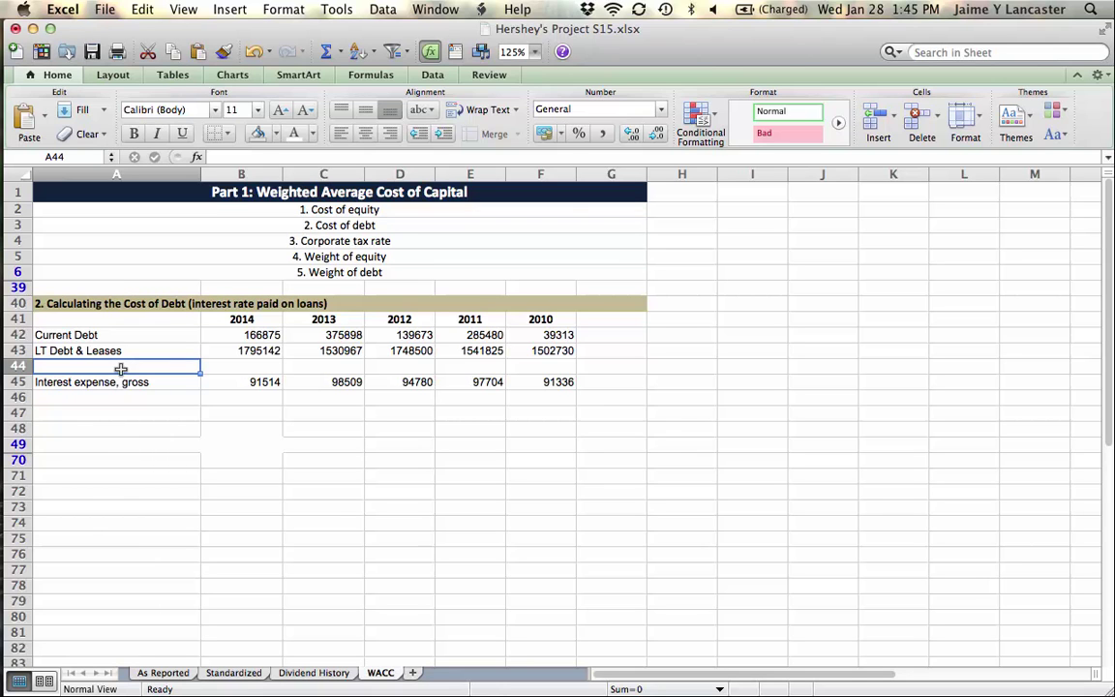
click(273, 381)
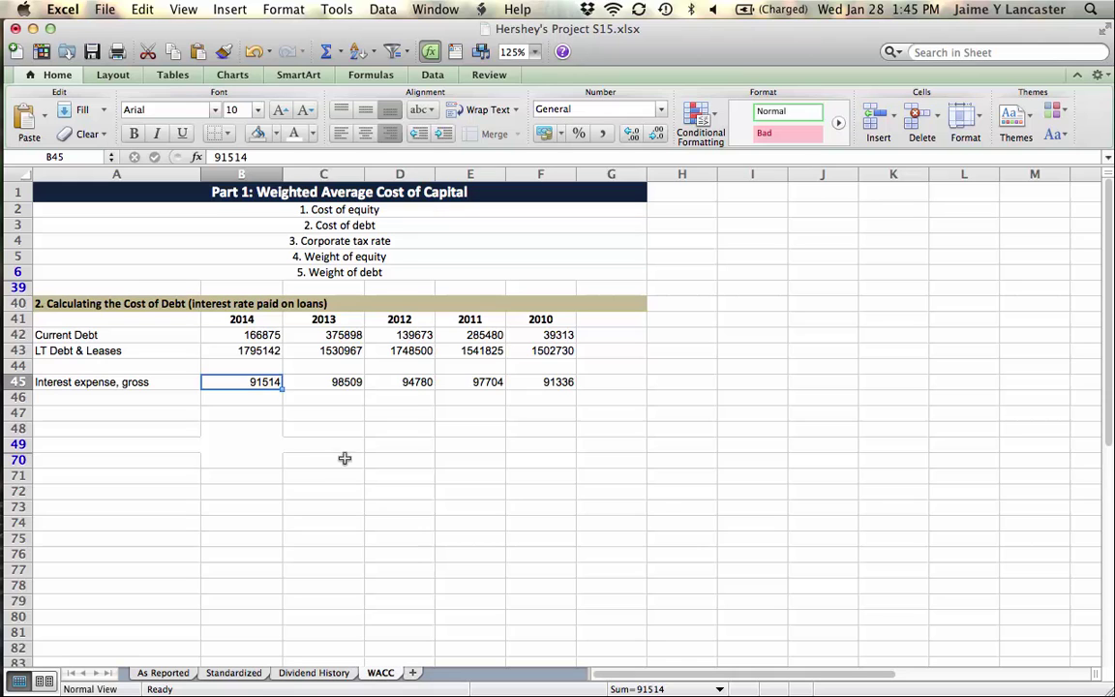
click(171, 361)
text(TOTAL DEBT)
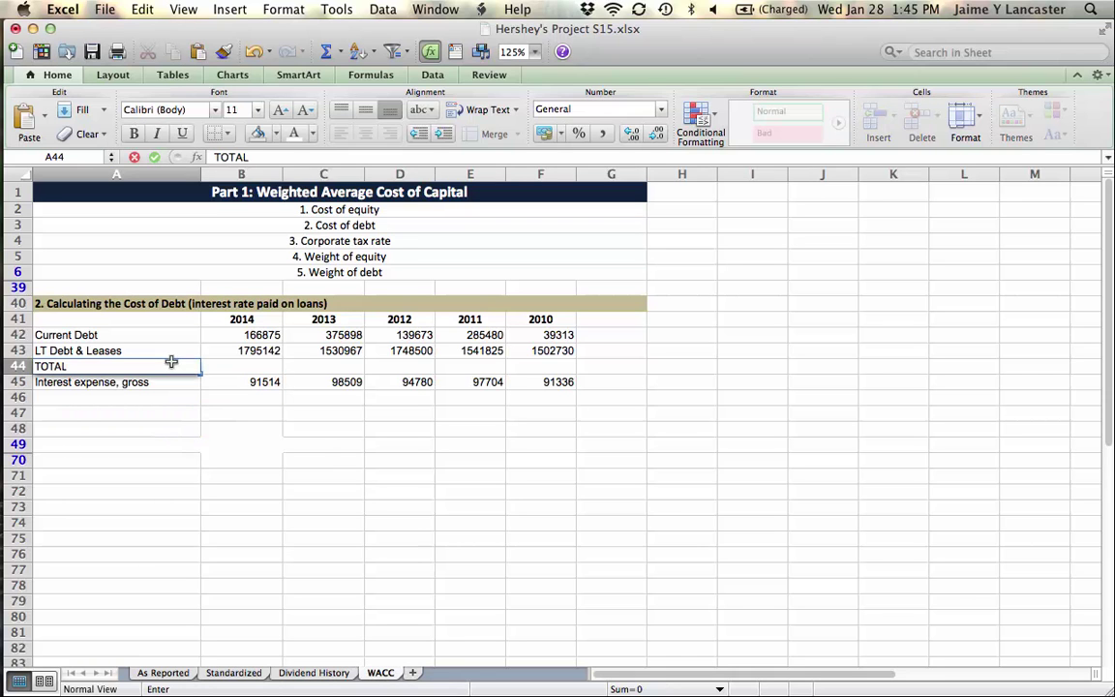
key(Return)
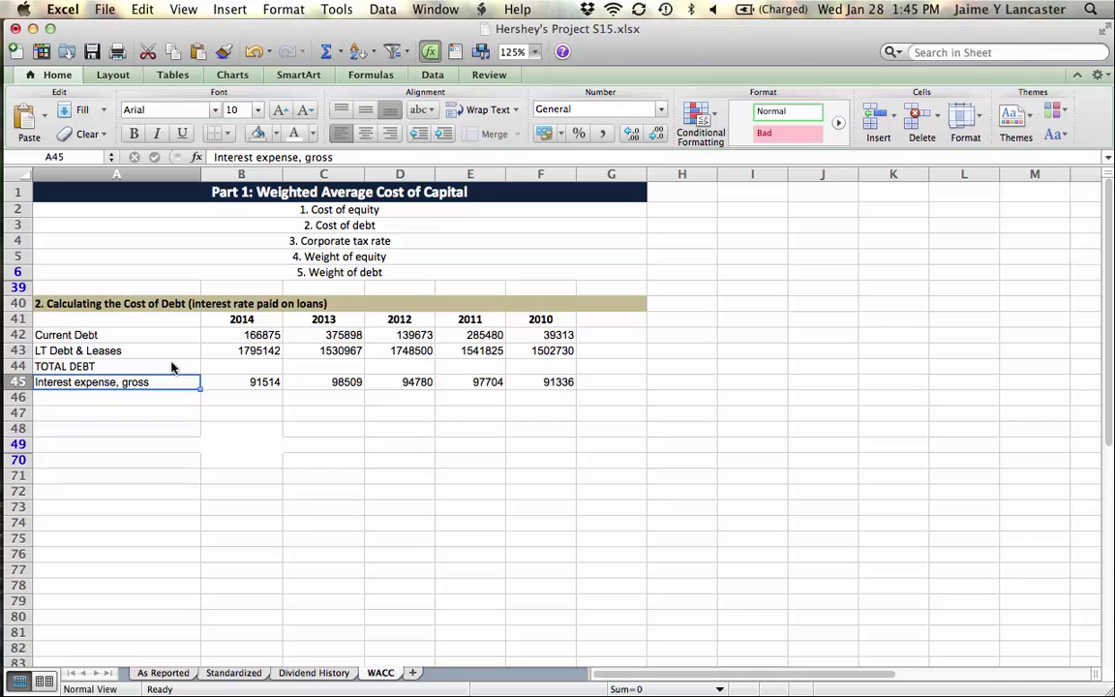
click(172, 367)
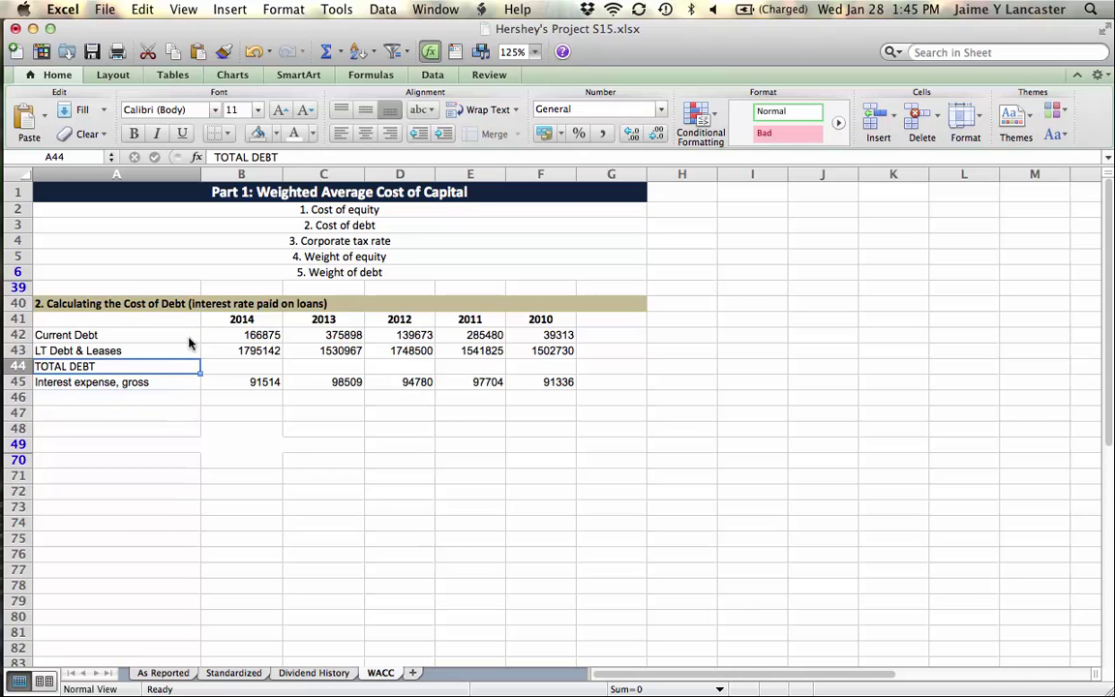
click(391, 134)
Enter =SUM(B42:B43) in B44 and fill it across to F44.
click(239, 366)
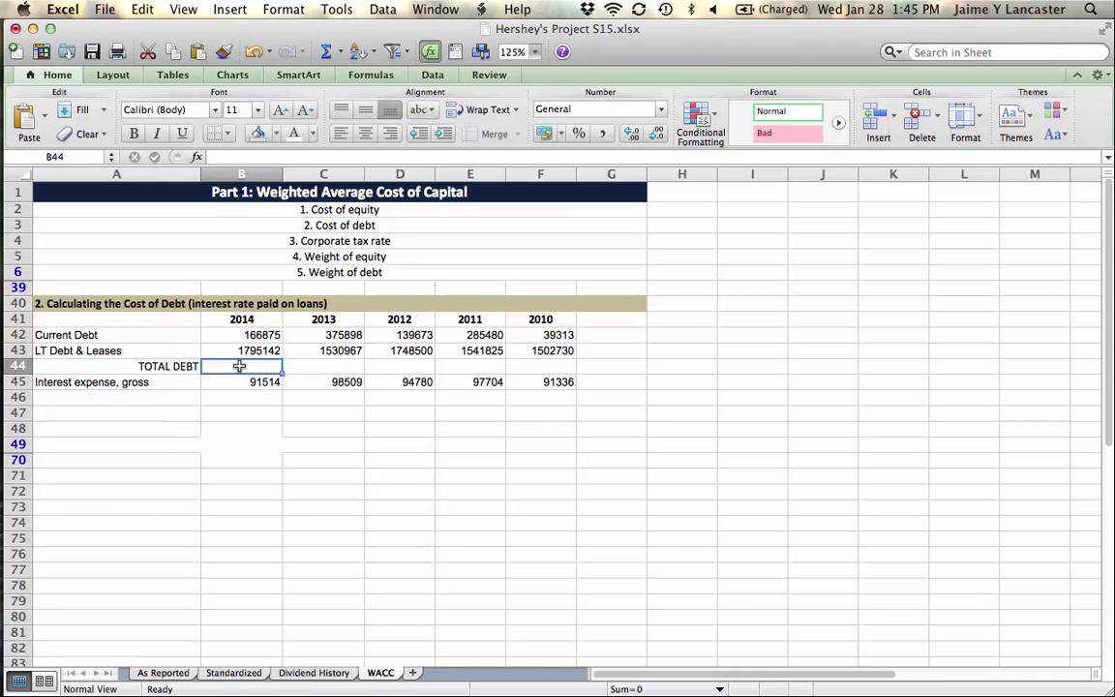
text(=sum()
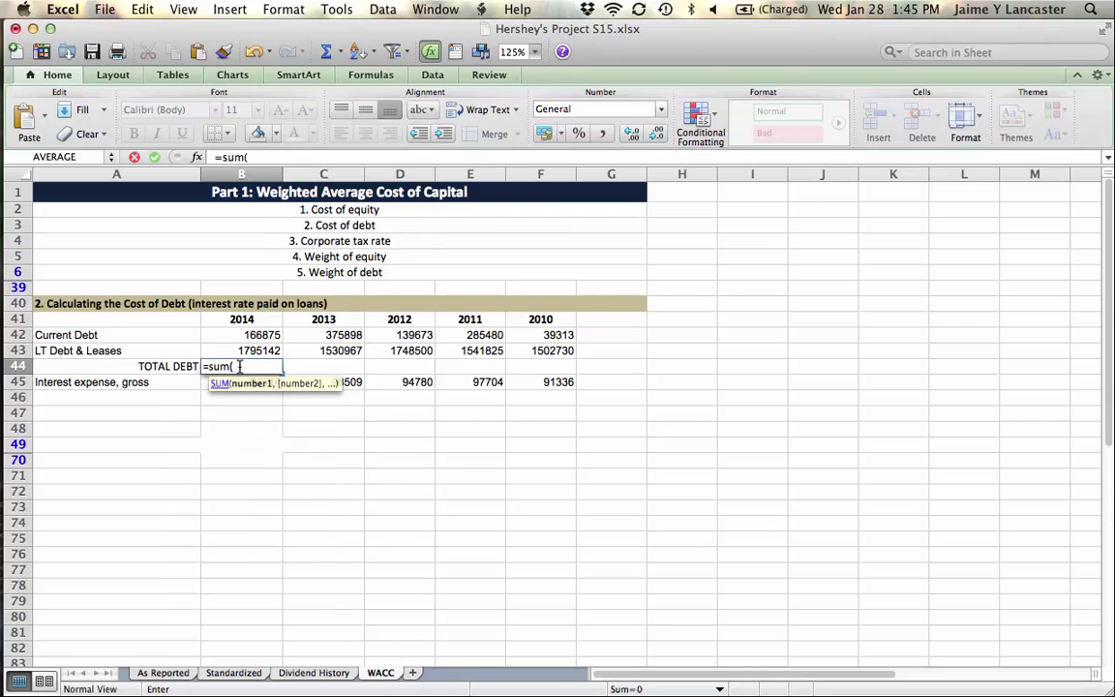
drag(239, 335, 241, 350)
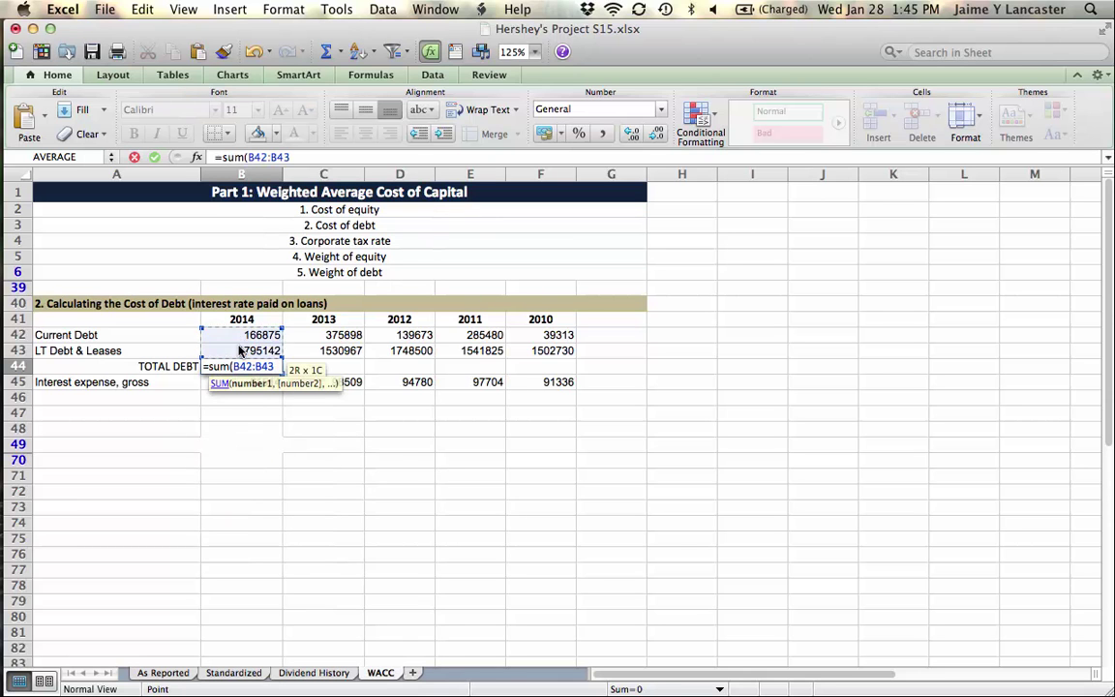
key(Return)
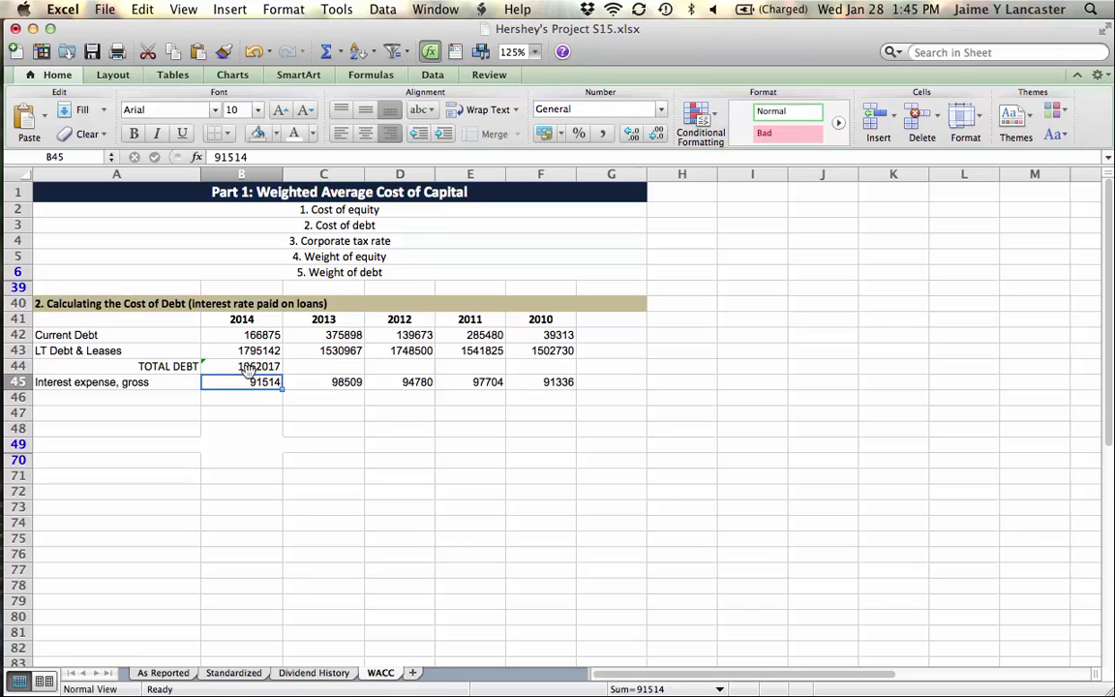
click(247, 367)
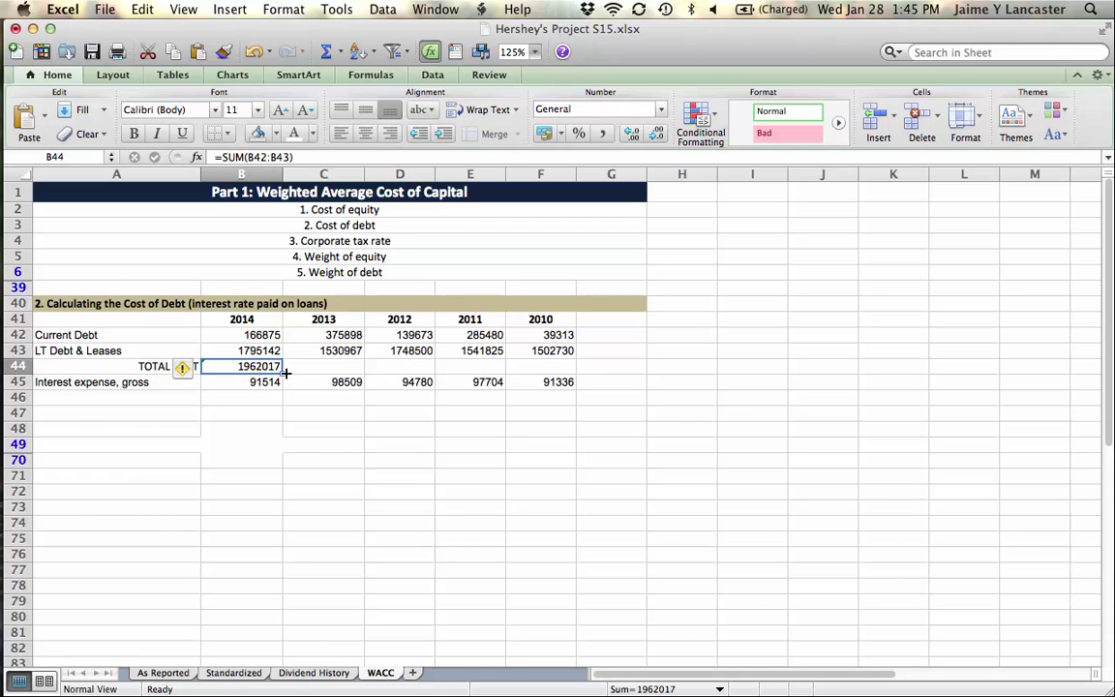
drag(285, 372, 573, 373)
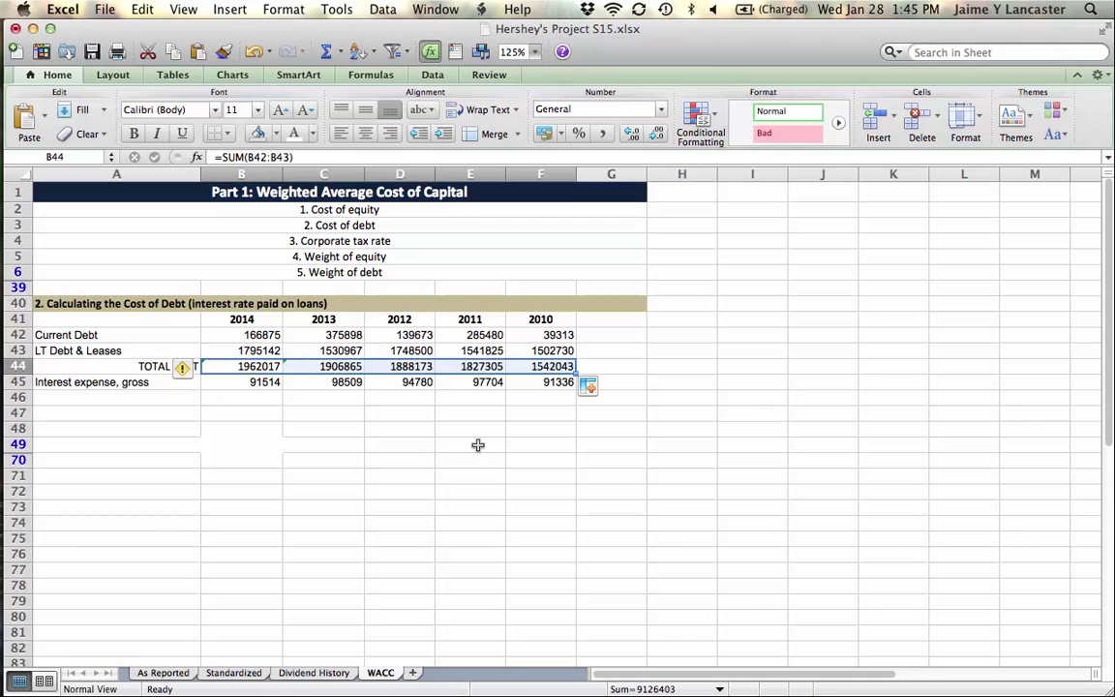
click(477, 445)
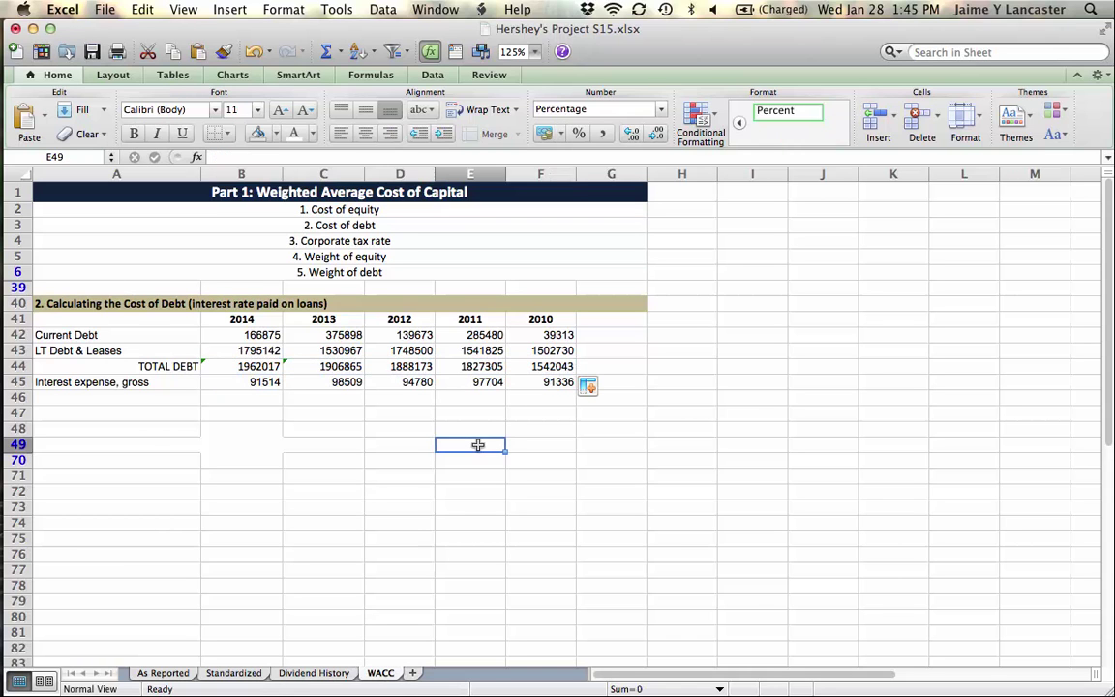
Check the 2014–2011 interest expense figures and TOTAL DEBT formulas.
click(264, 382)
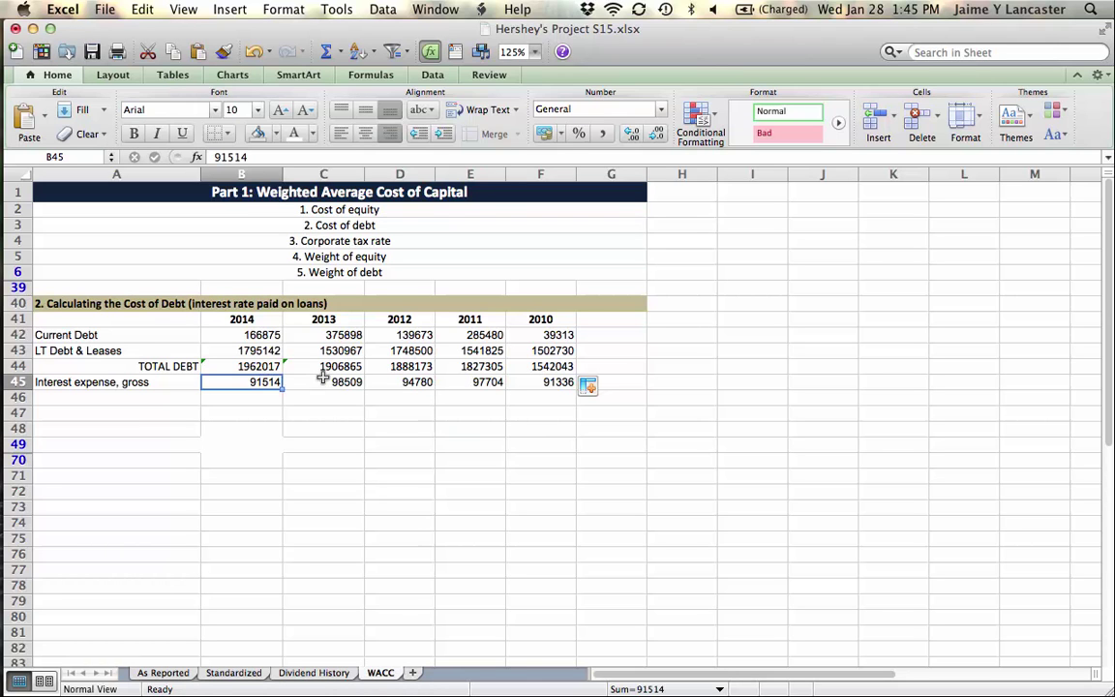
click(334, 383)
click(399, 385)
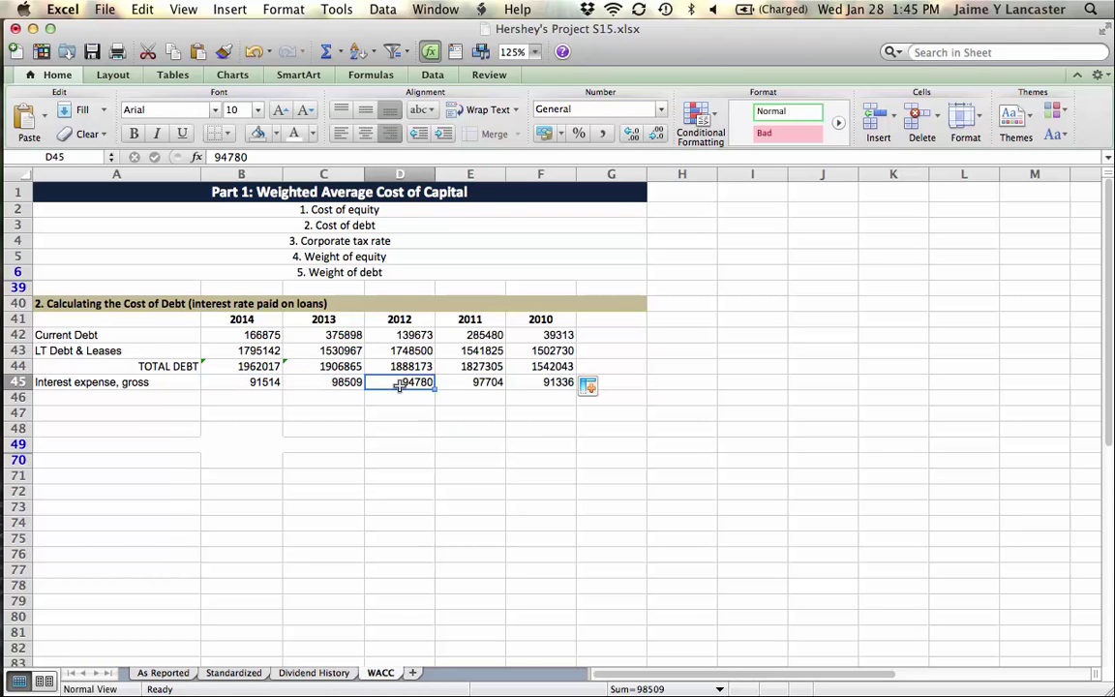
click(472, 383)
click(251, 368)
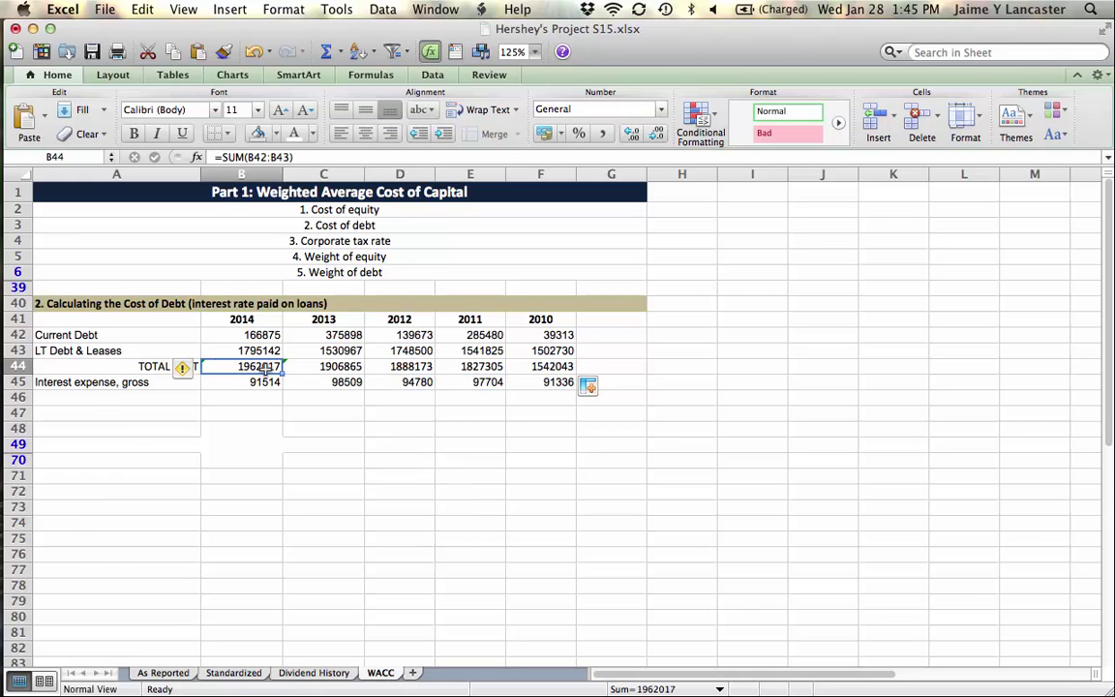
click(315, 367)
click(392, 366)
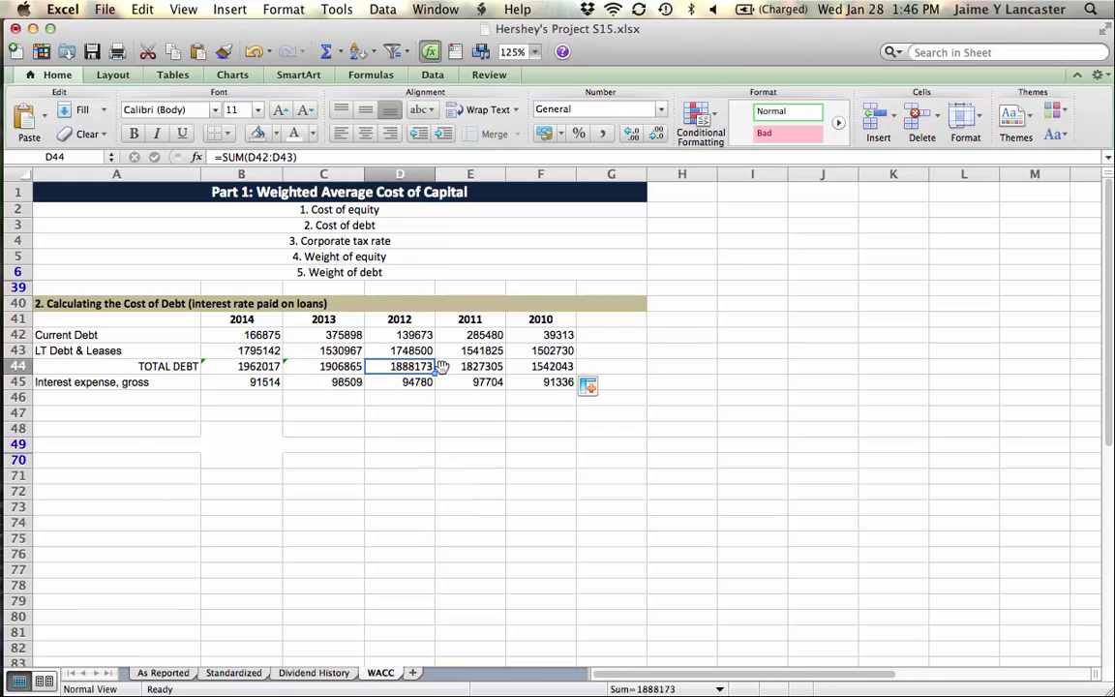
click(465, 367)
click(377, 469)
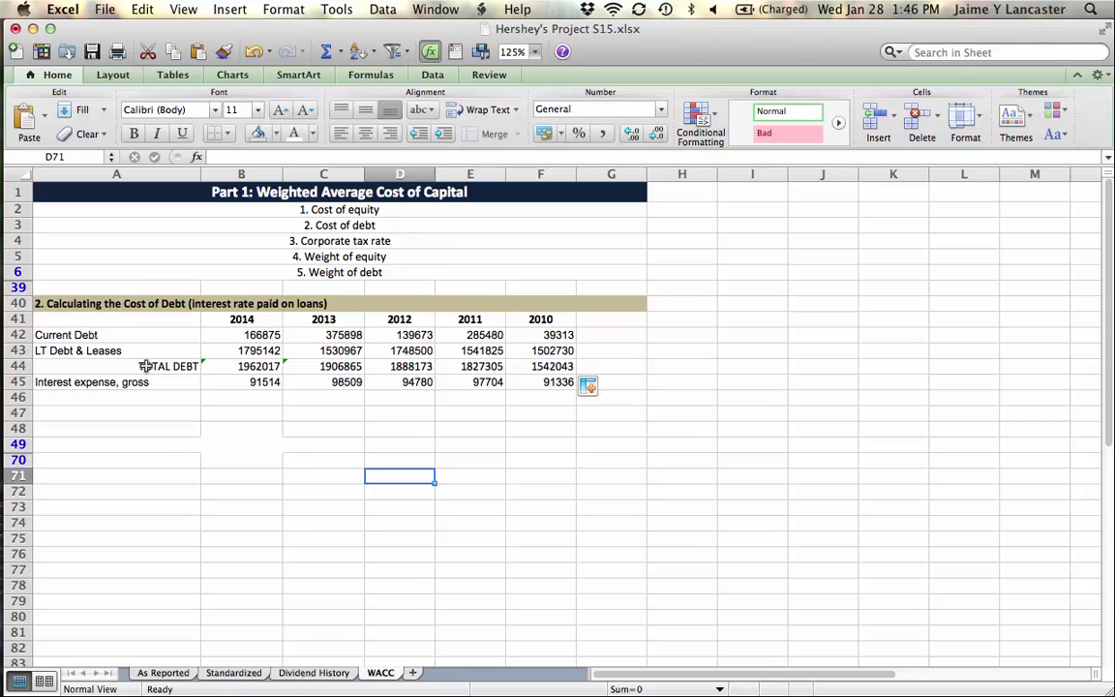
Apply a Top and Double Bottom Border to the TOTAL DEBT row A44:F44.
drag(149, 366, 546, 365)
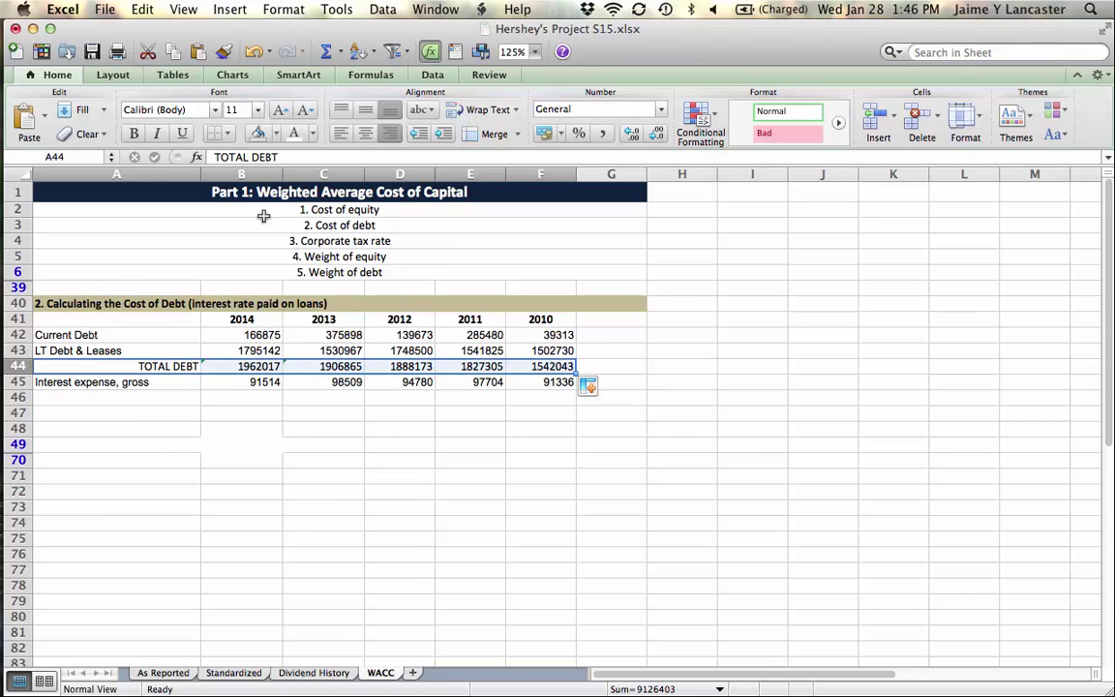
click(229, 133)
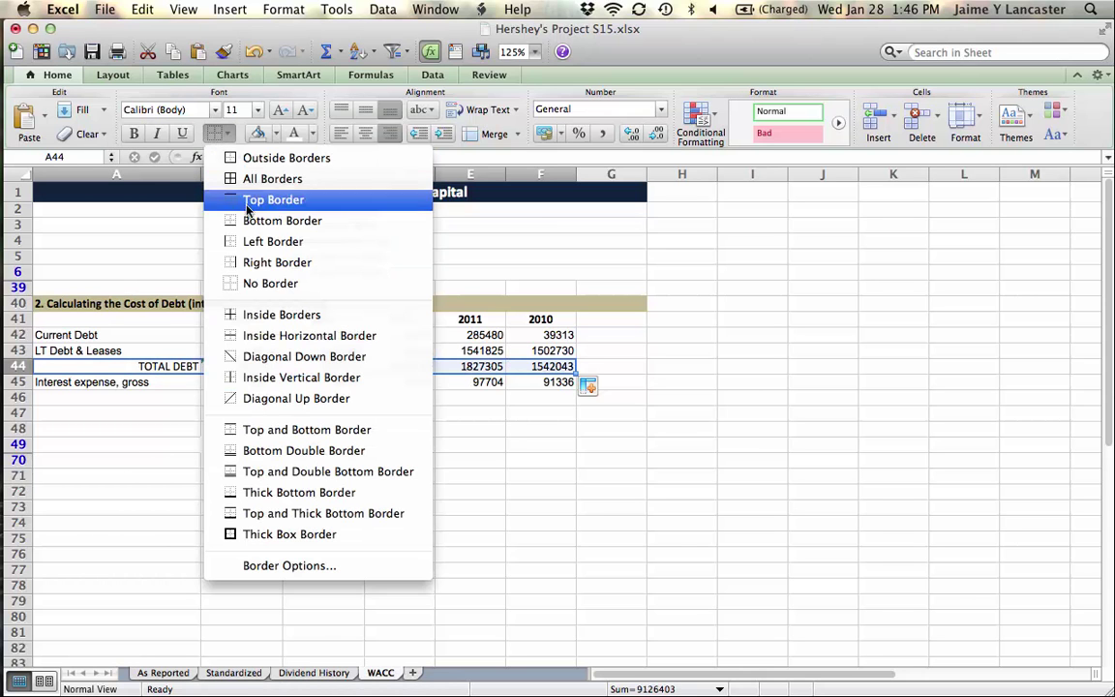
click(260, 479)
click(164, 473)
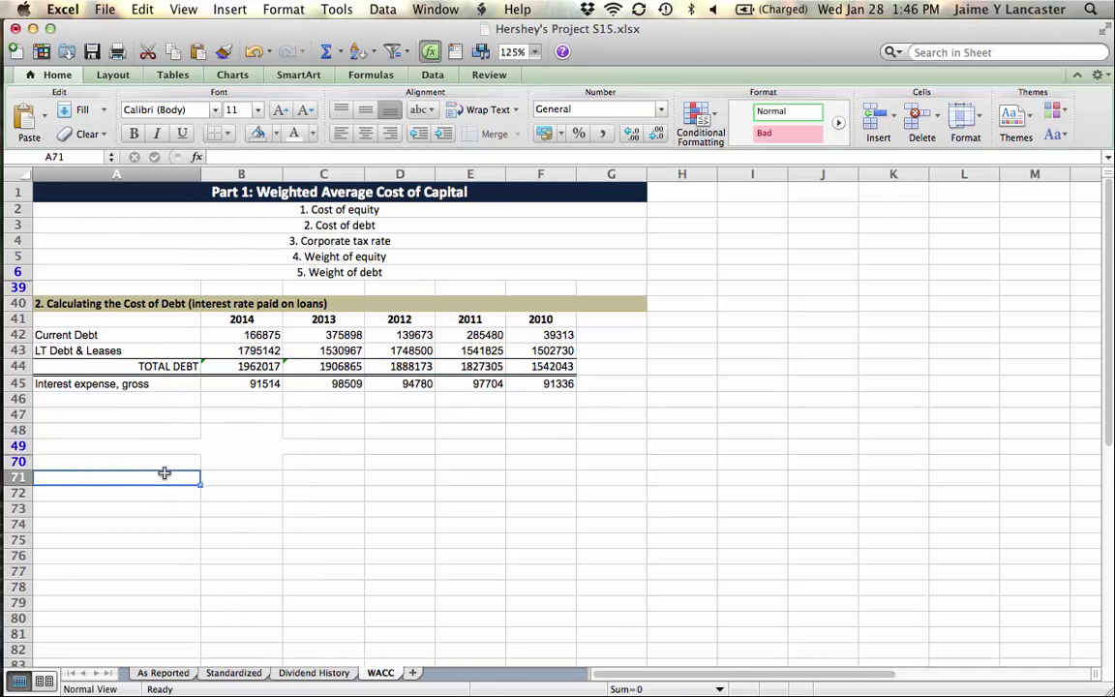
Change the first two year headers to 2013 and 2012 in B41 and C41.
click(249, 319)
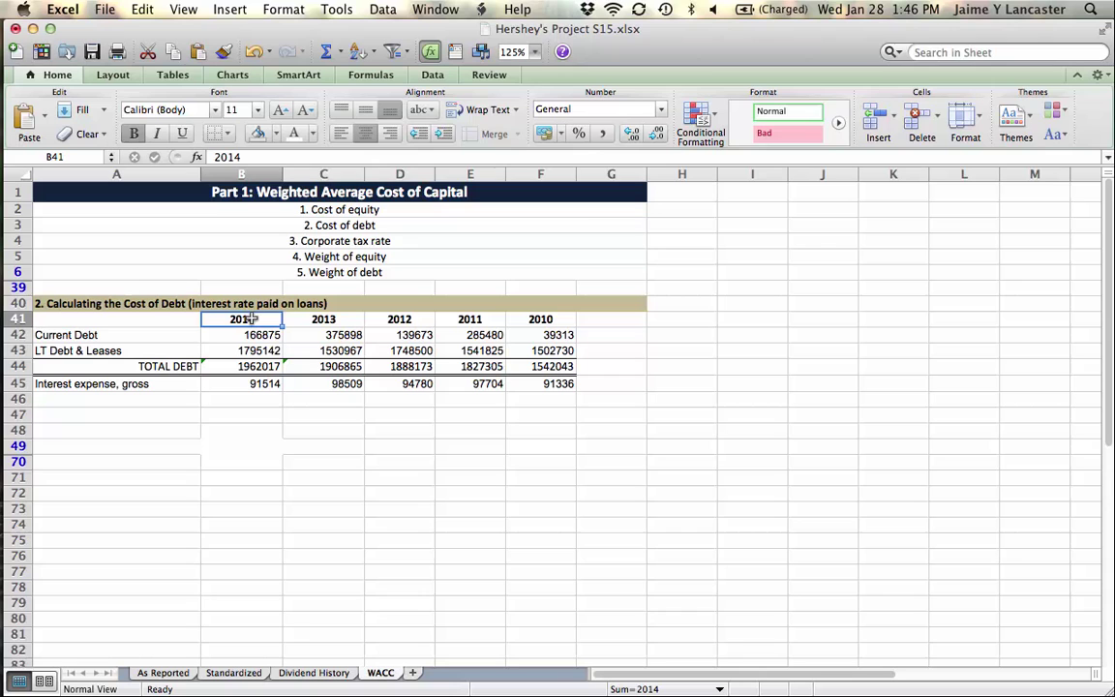
text(31013)
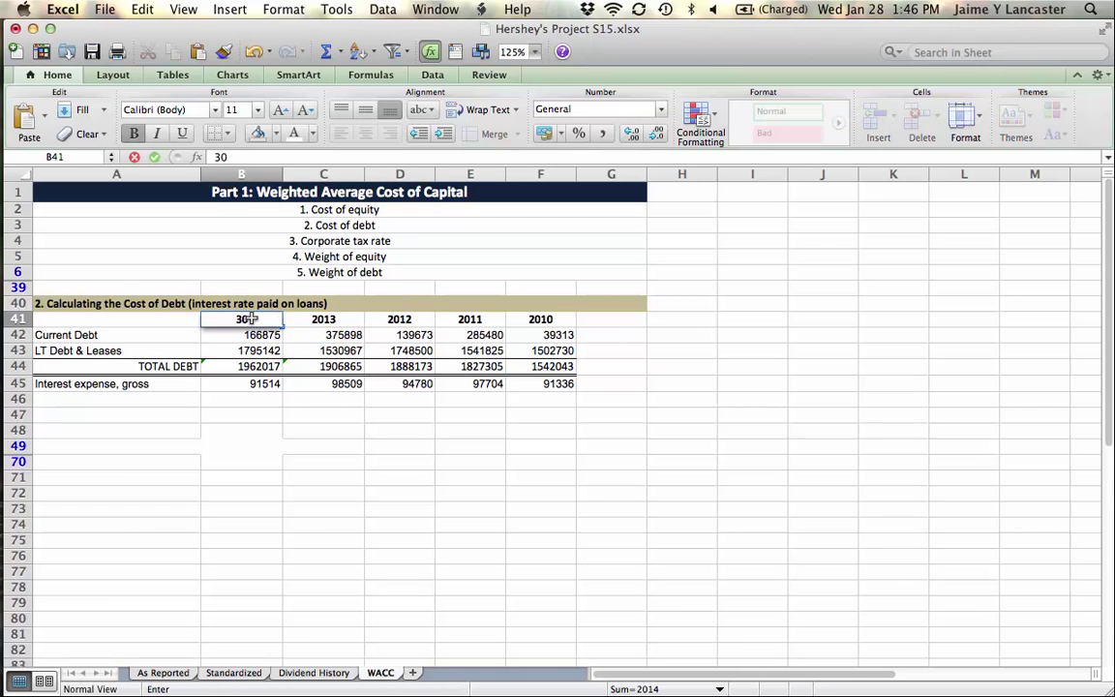
key(BackSpace)
key(BackSpace)
key(BackSpace)
key(BackSpace)
text(2013)
key(Return)
click(252, 323)
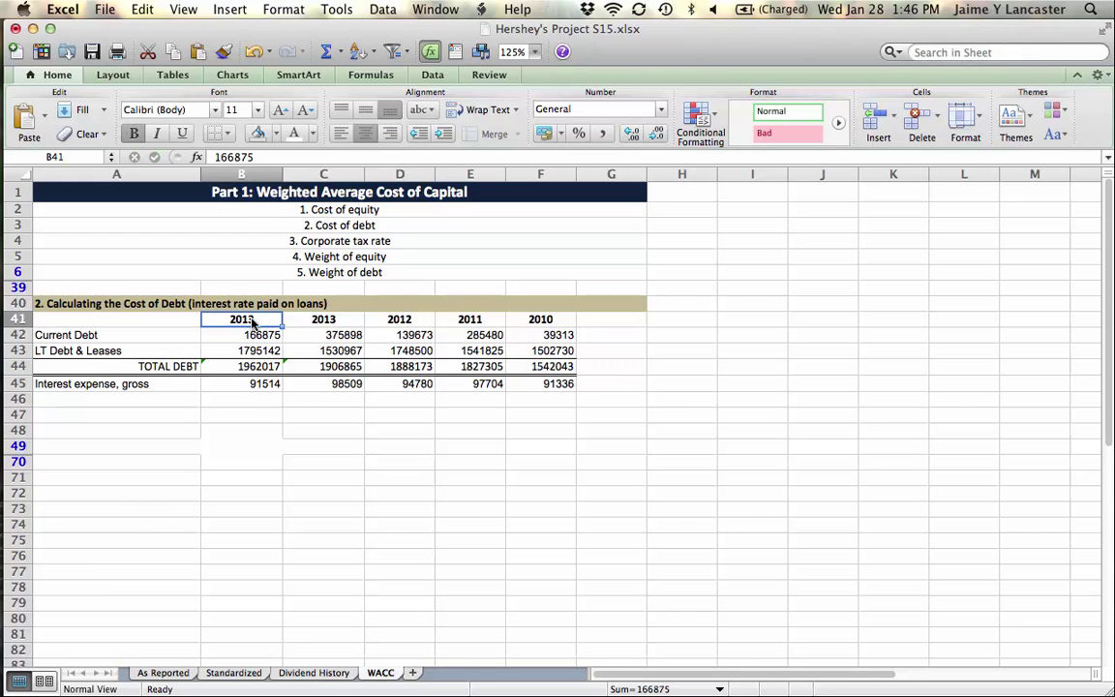
key(Right)
text(2012)
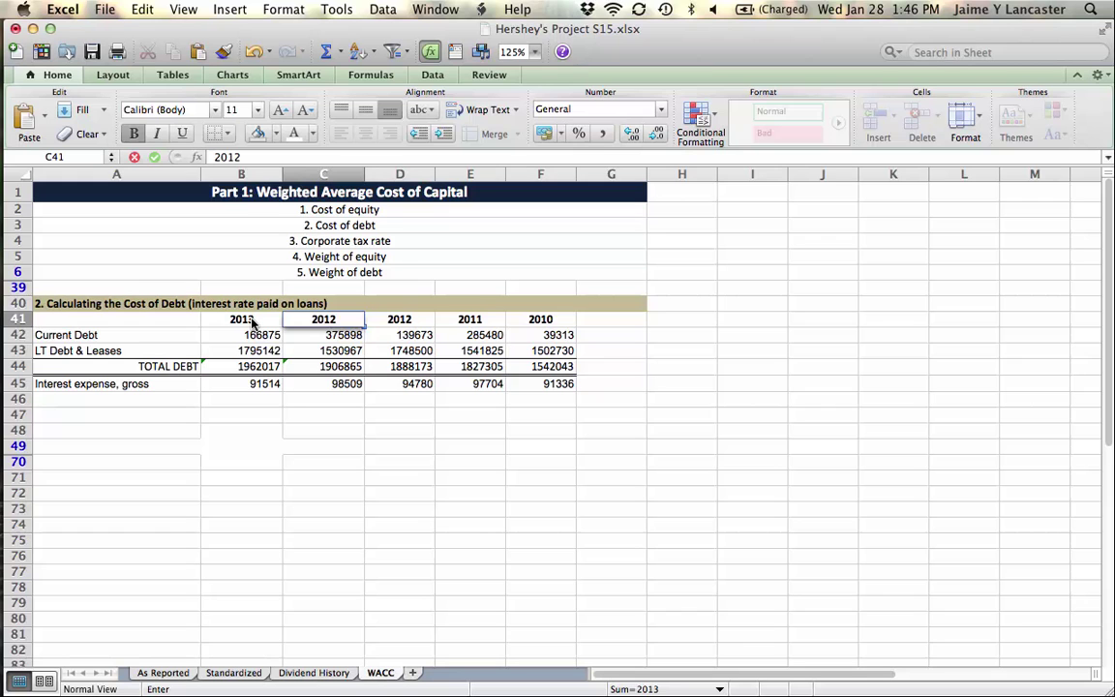
key(Return)
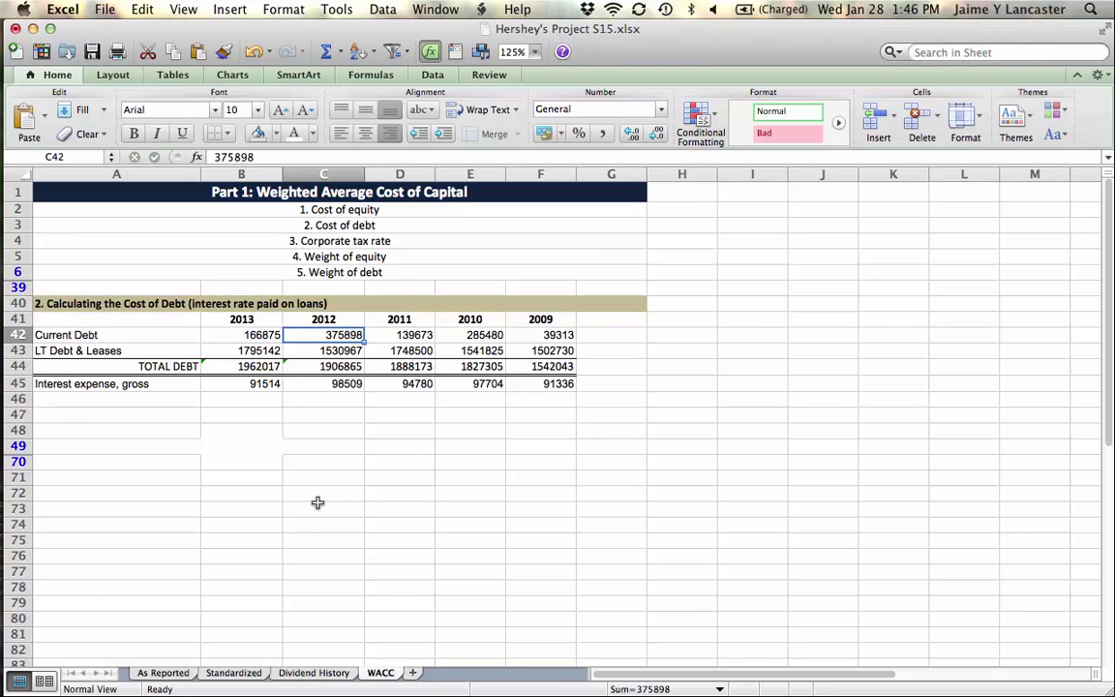
Verify the updated year headers, TOTAL DEBT formulas and 2013 interest expense figure.
click(319, 505)
click(247, 321)
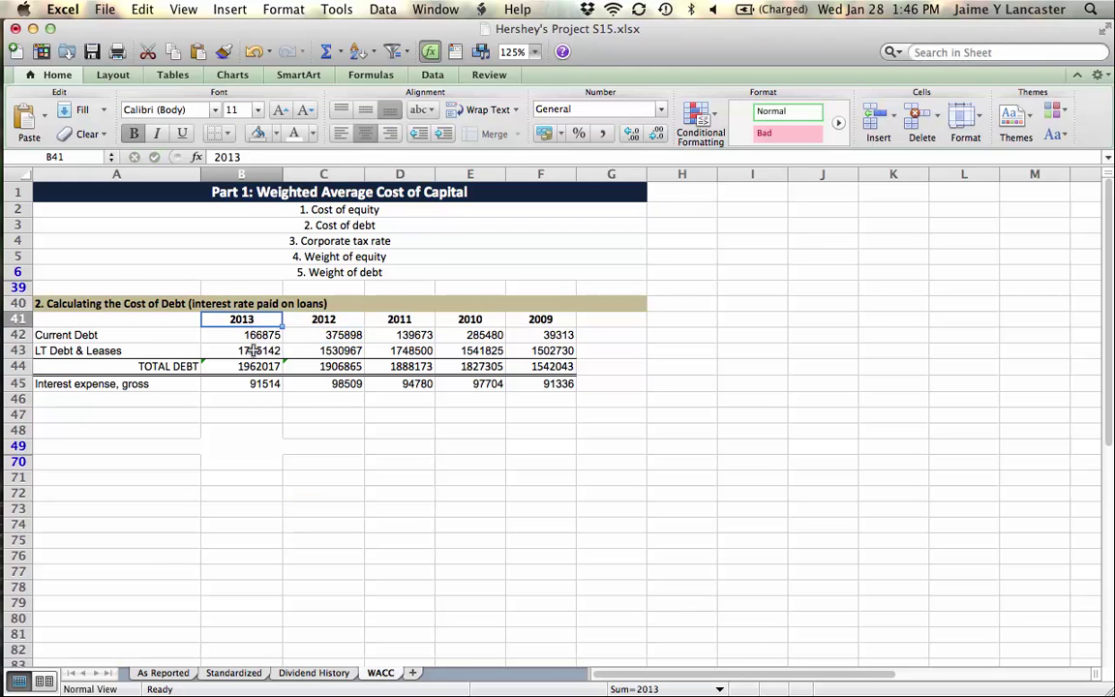
click(251, 365)
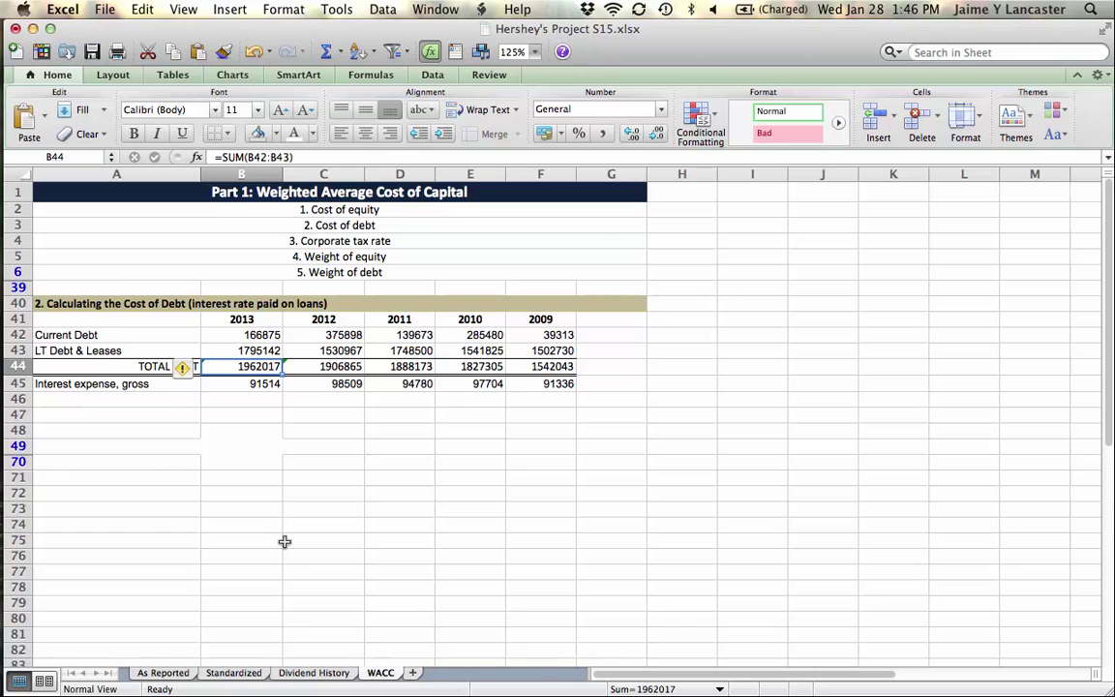
click(322, 319)
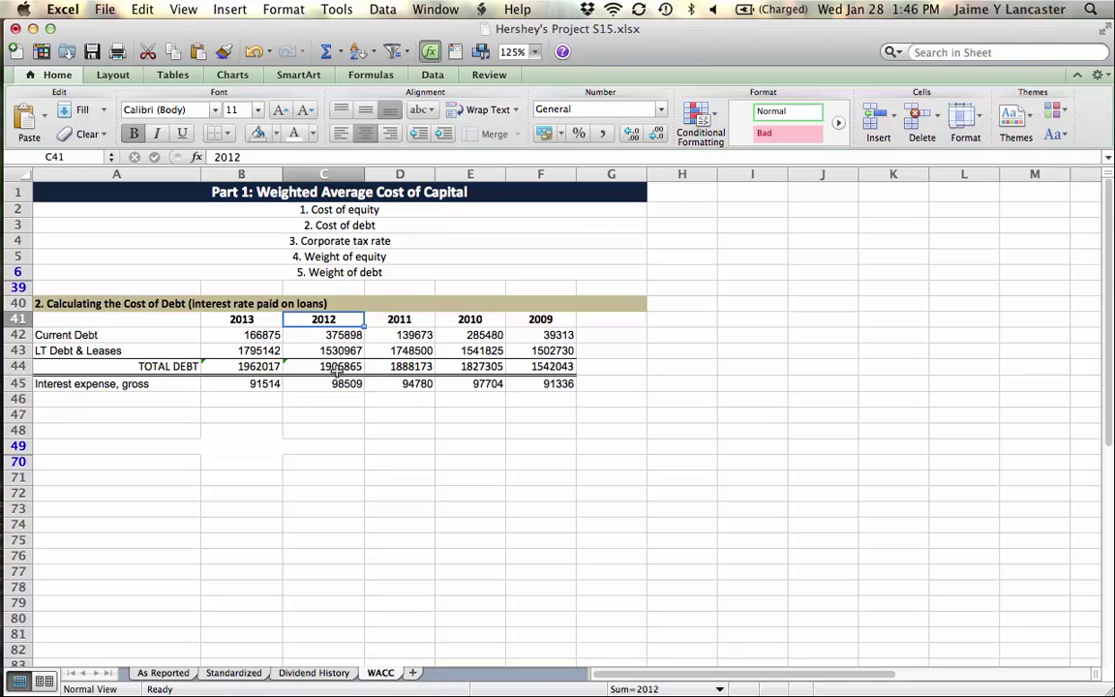
click(334, 366)
click(336, 480)
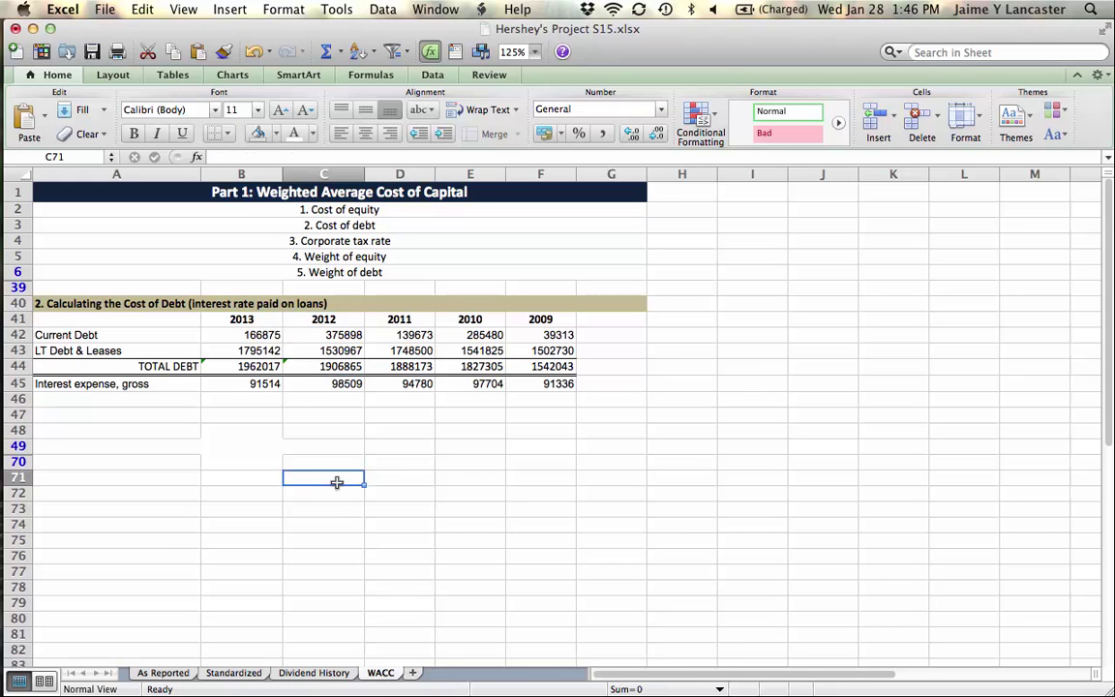
click(263, 383)
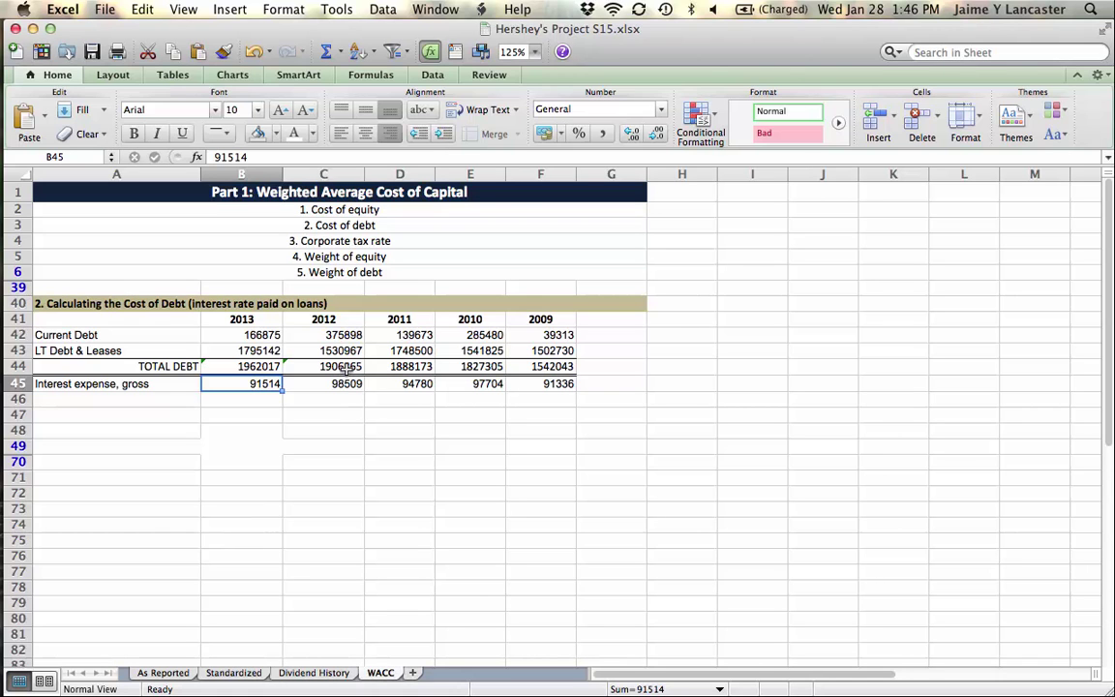
drag(324, 319, 339, 371)
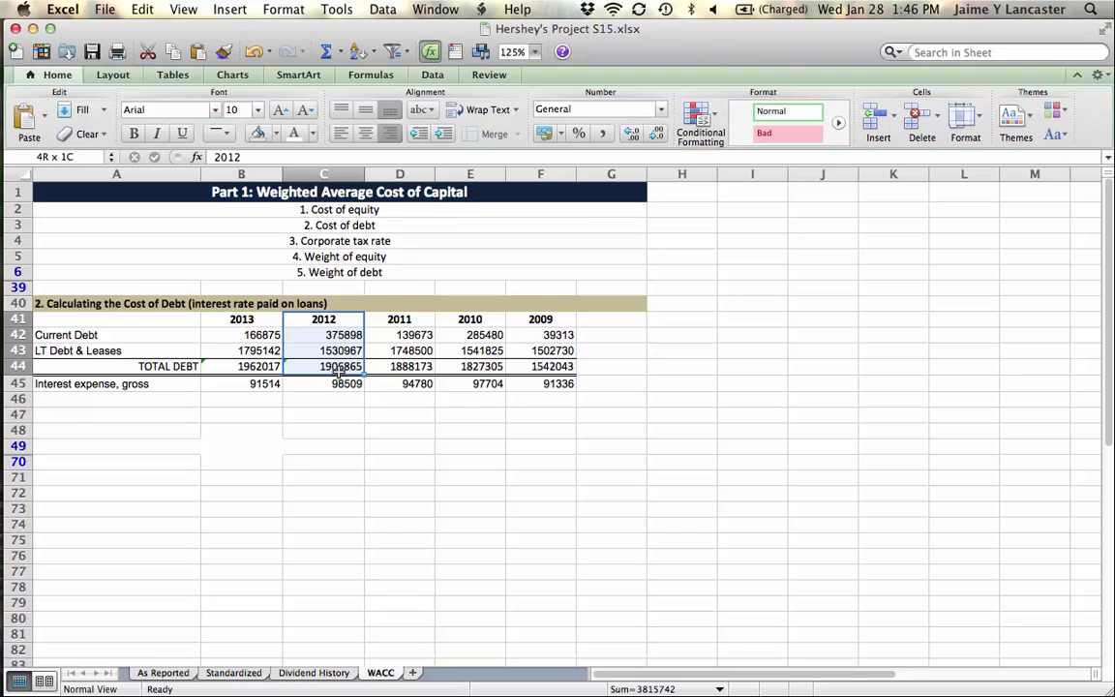
drag(241, 319, 253, 368)
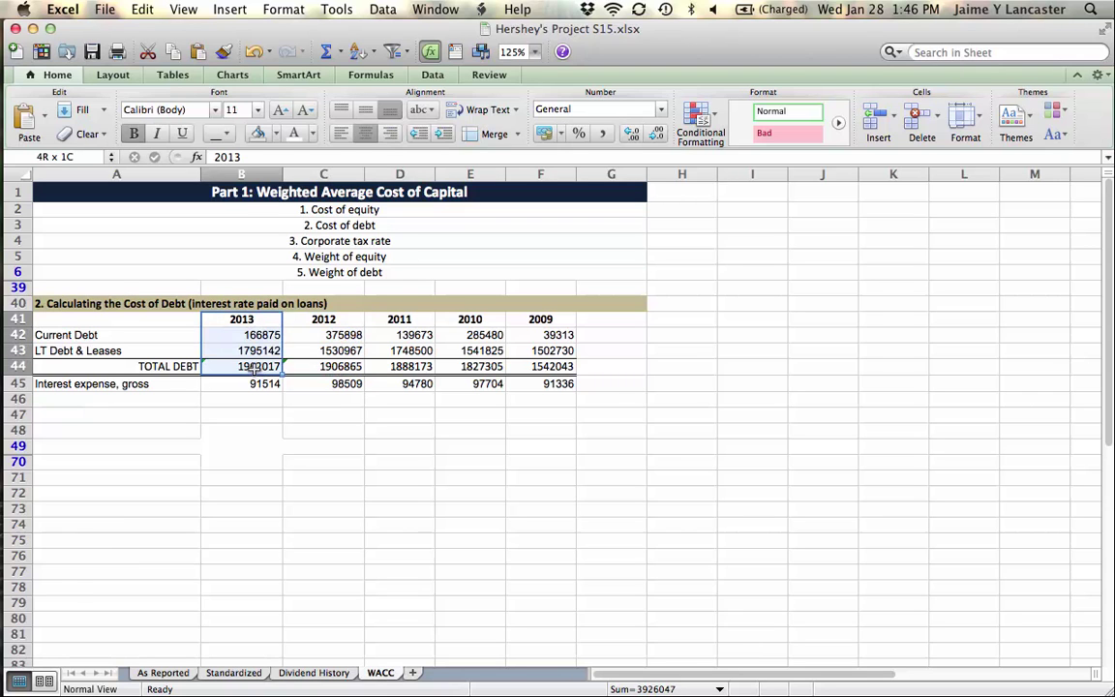
click(343, 367)
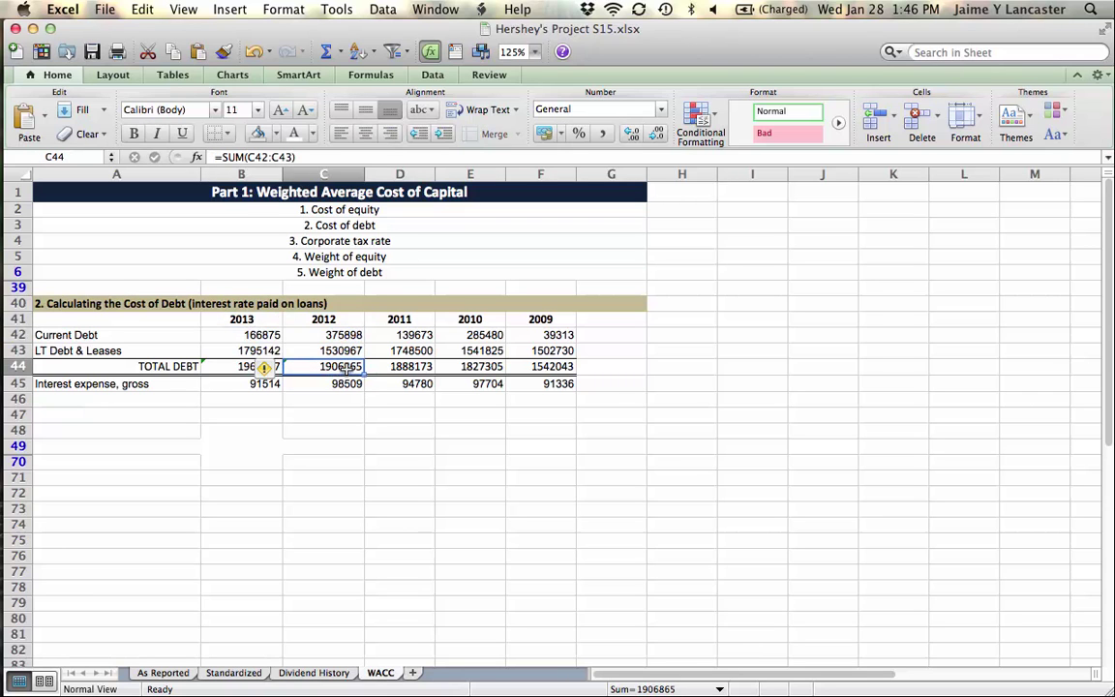
click(276, 459)
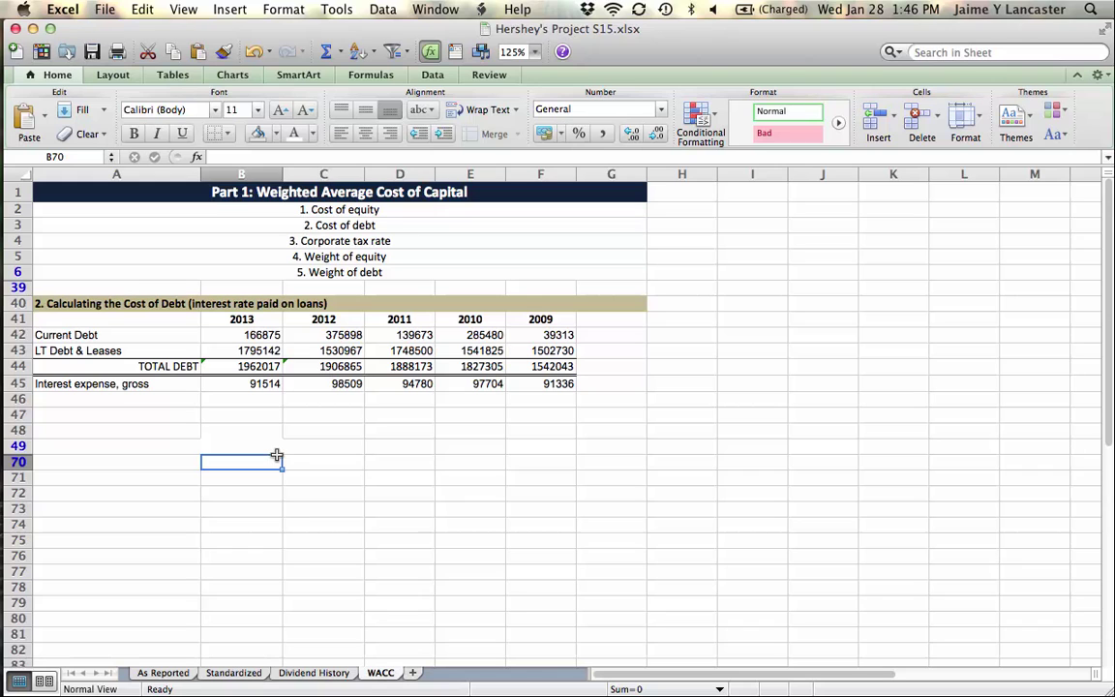
click(229, 384)
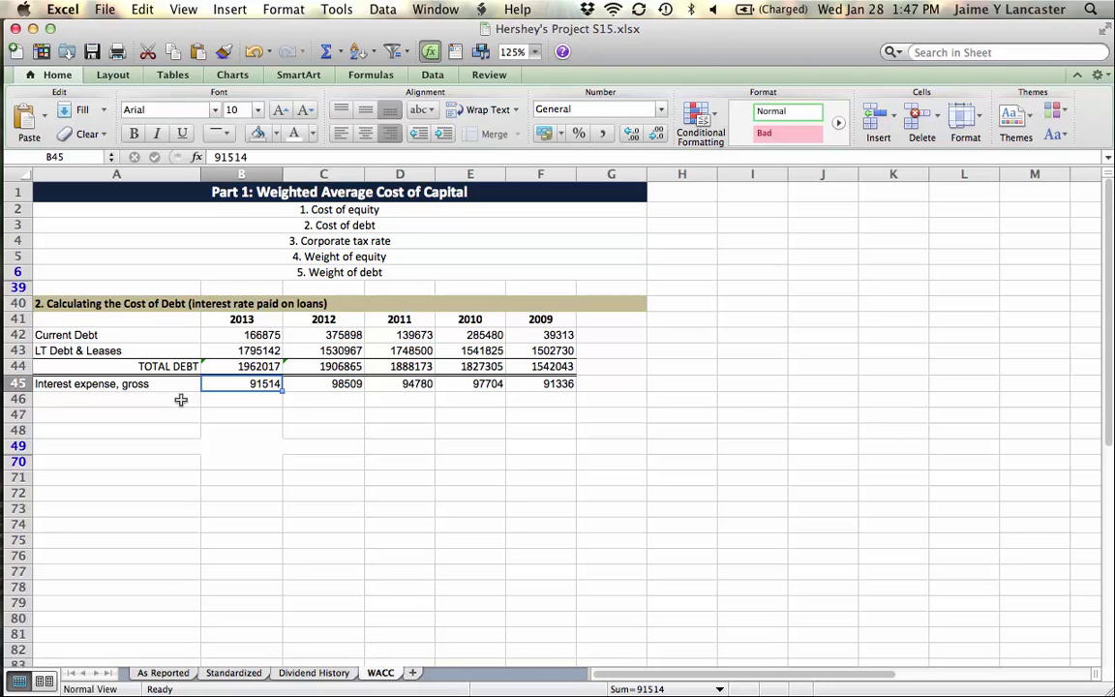
Label the new row 'Interest rate (rd)'.
click(181, 400)
text(Inter)
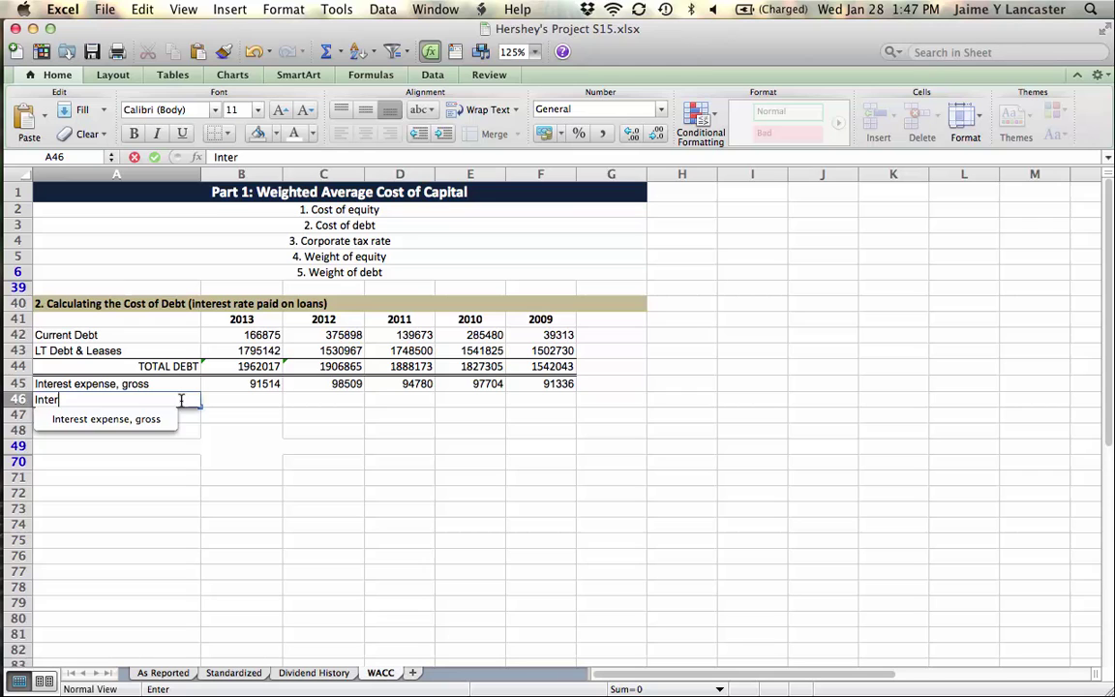
text(est rate 9)
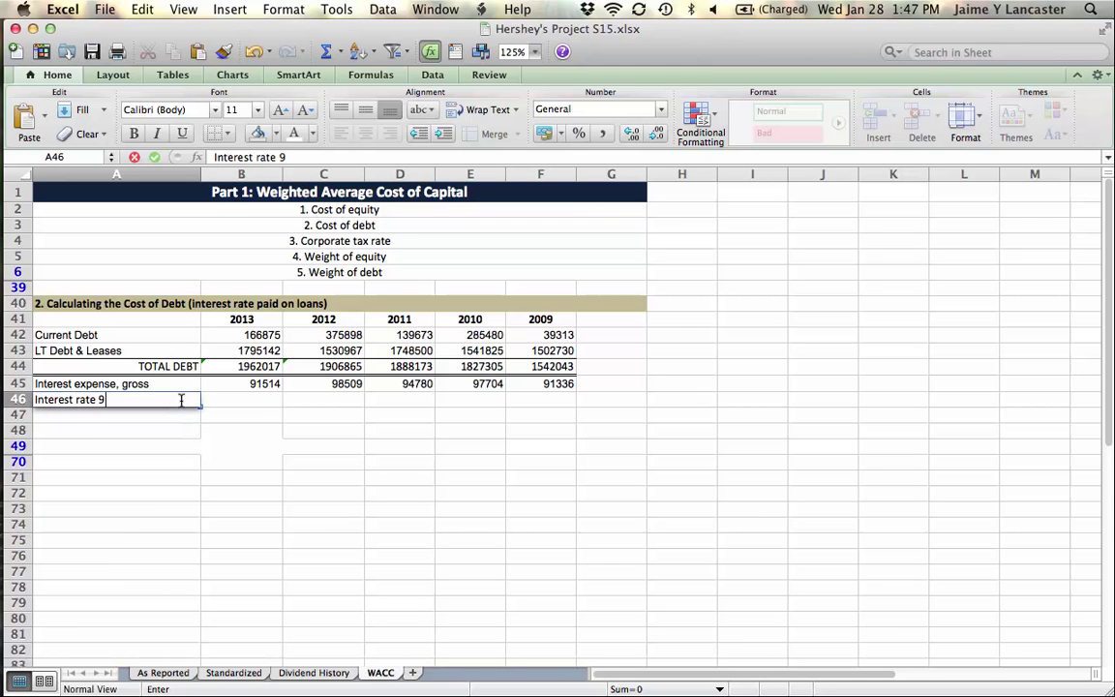
key(BackSpace)
text((rd))
key(Tab)
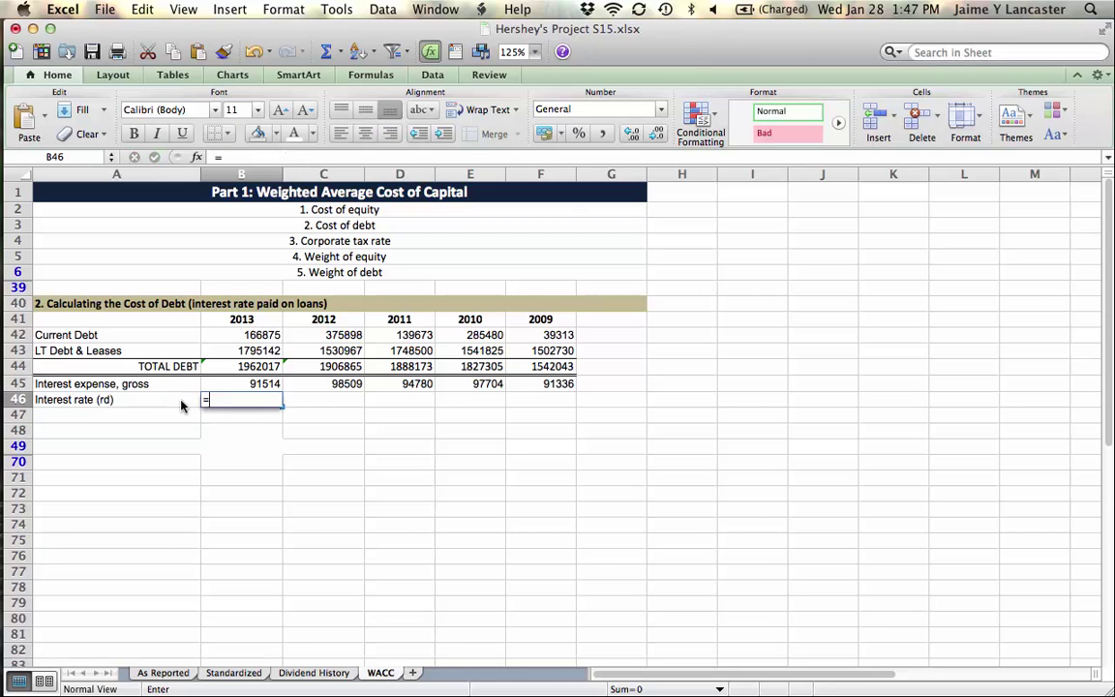
Enter =B45/AVERAGE(B44:C44) in B46, giving a 2013 rate of 0.047307724.
text(=)
click(249, 383)
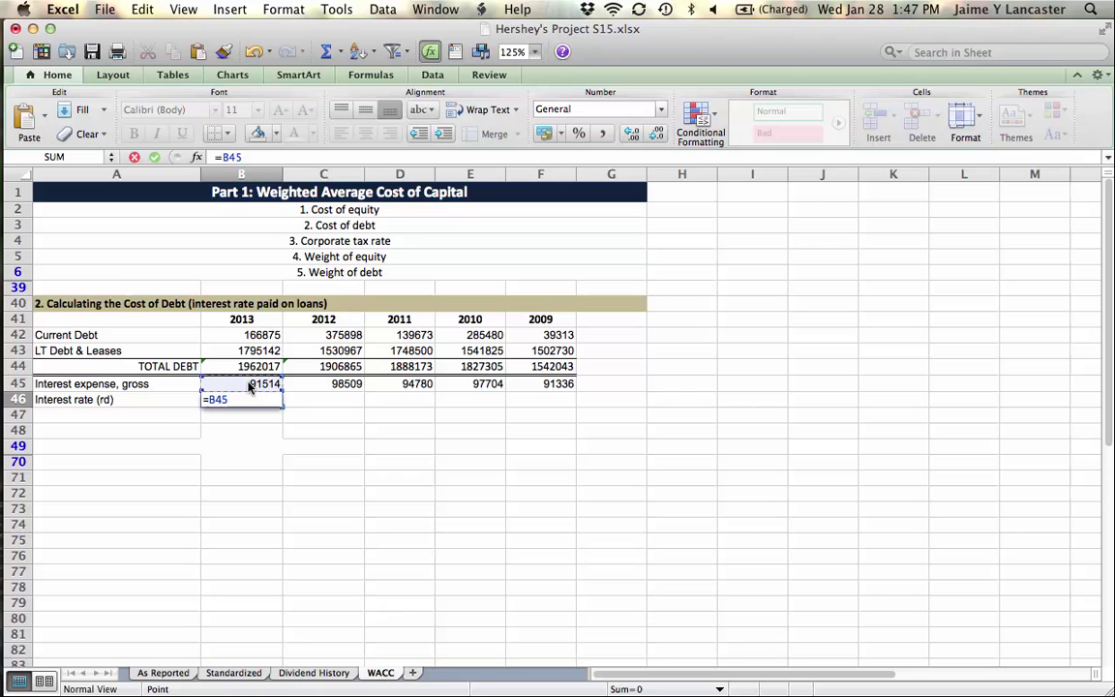
text(/average()
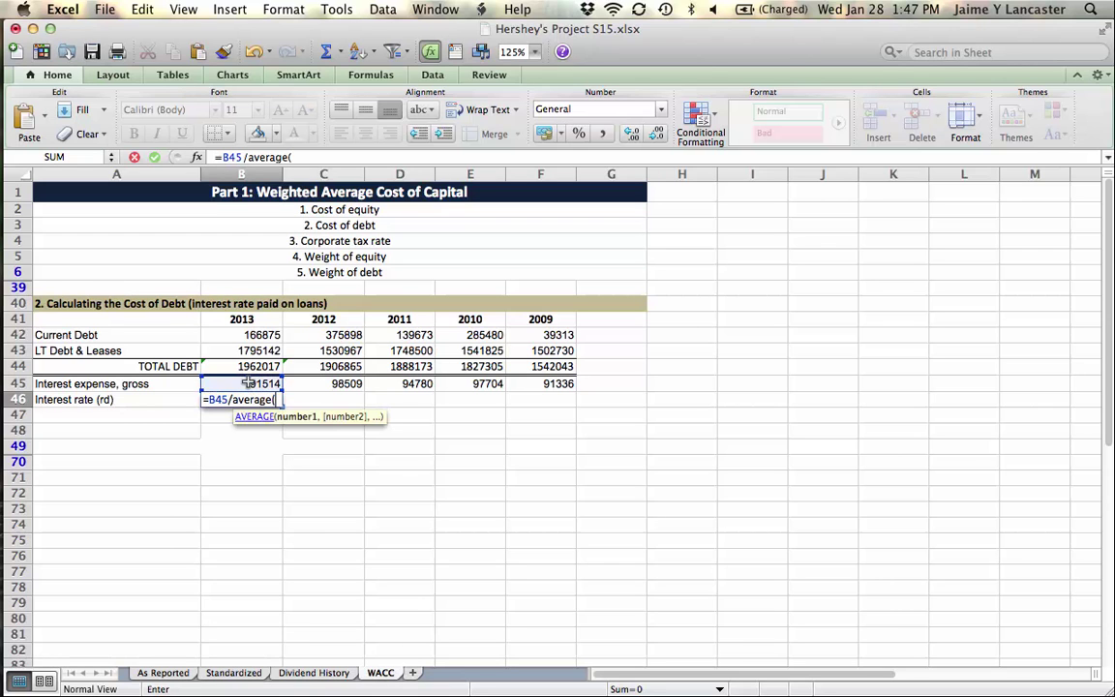
drag(242, 366, 317, 366)
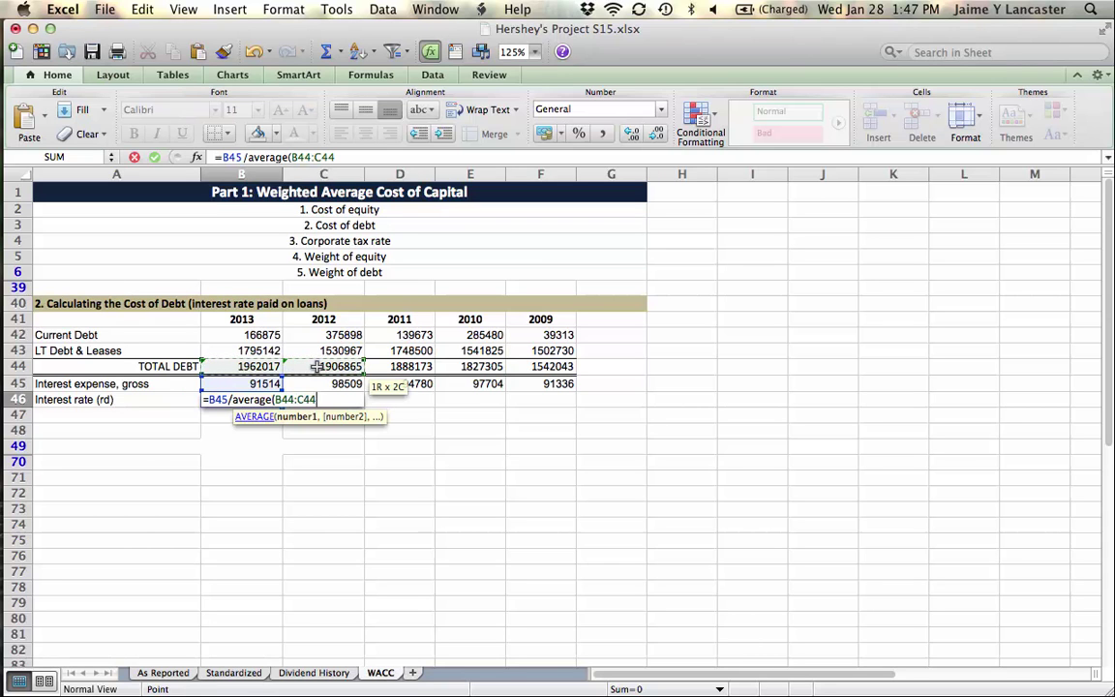
text())
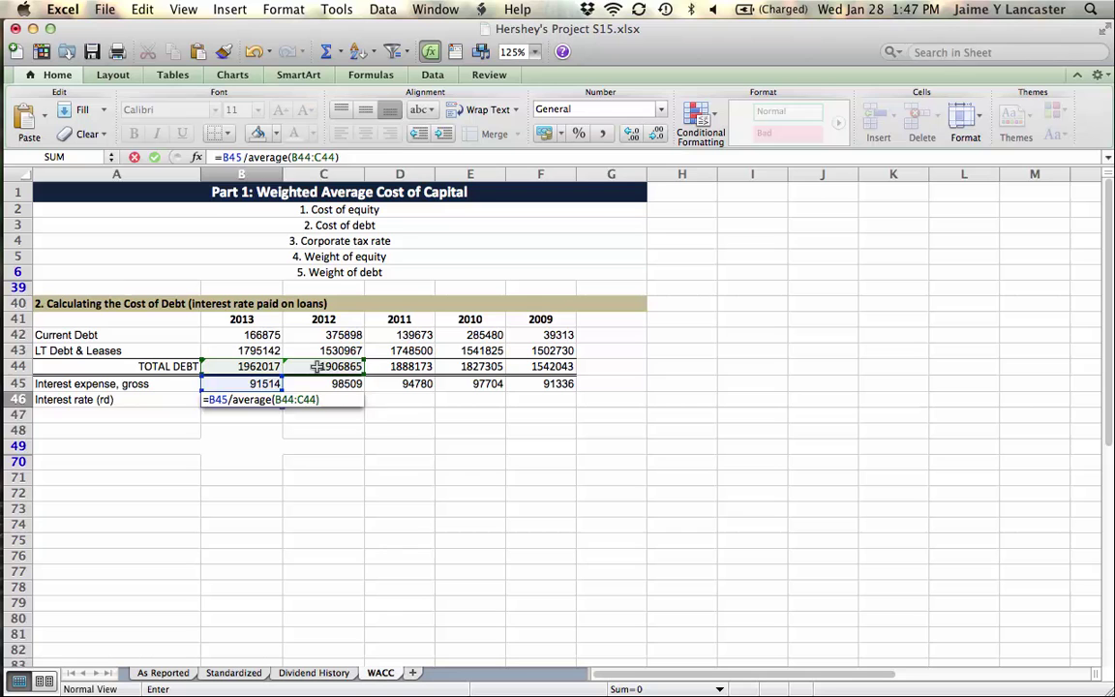
key(Return)
Enter the 2012 interest rate formula =C45/AVERAGE(C44:D44) in C46.
click(313, 398)
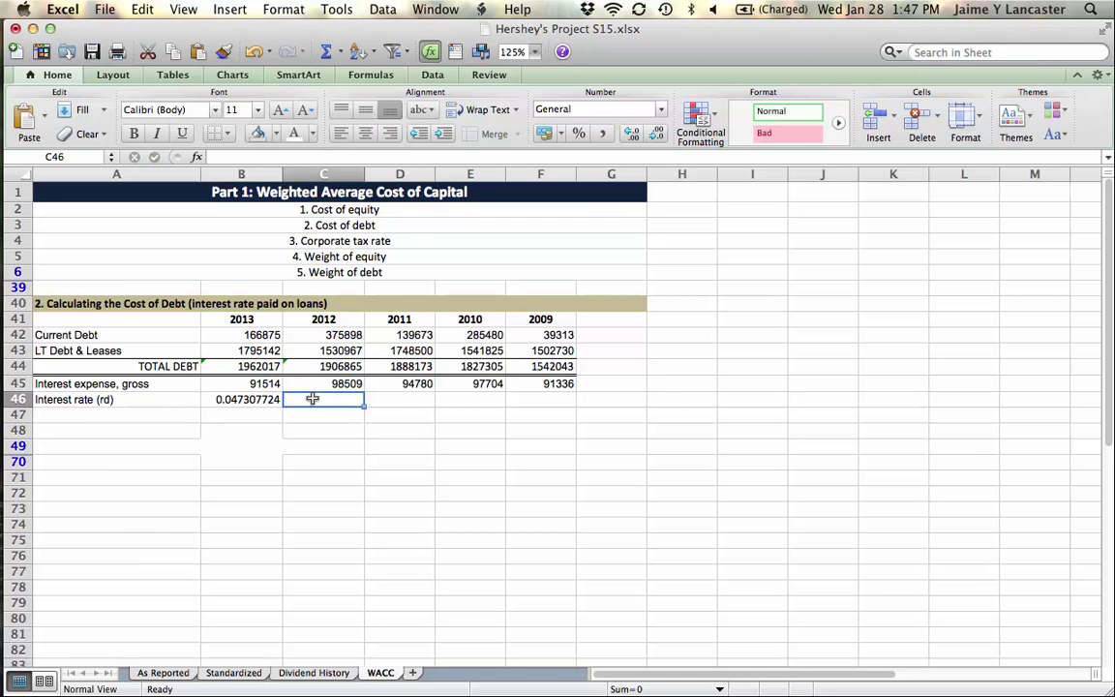
text(=average()
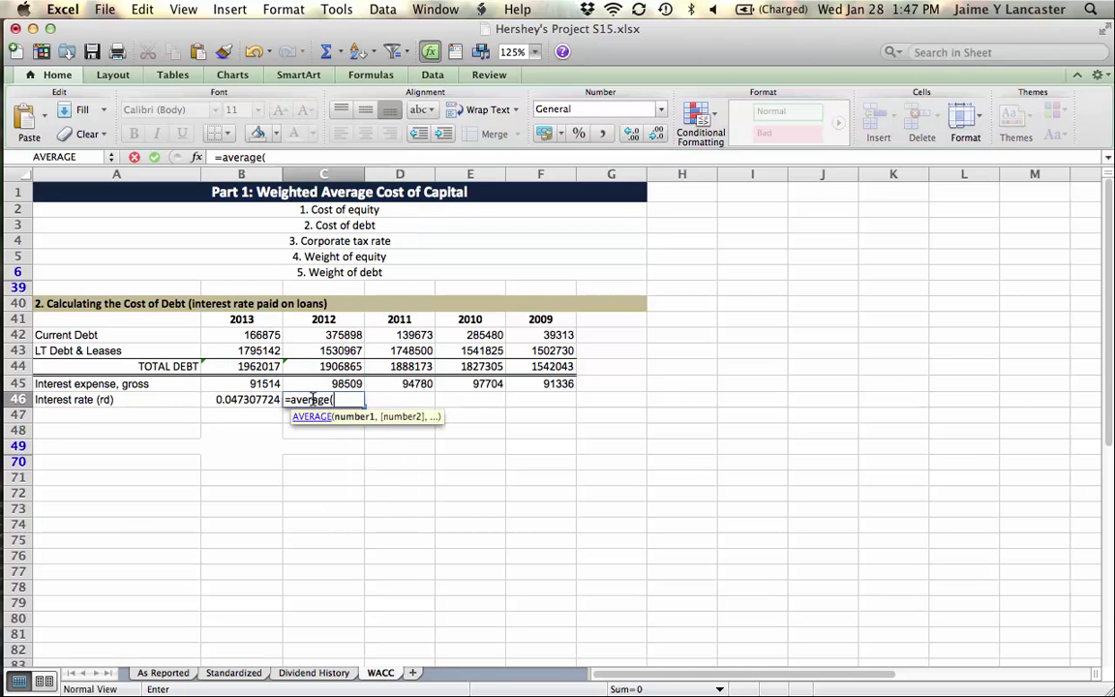
click(313, 398)
key(BackSpace)
key(BackSpace)
key(BackSpace)
key(BackSpace)
key(BackSpace)
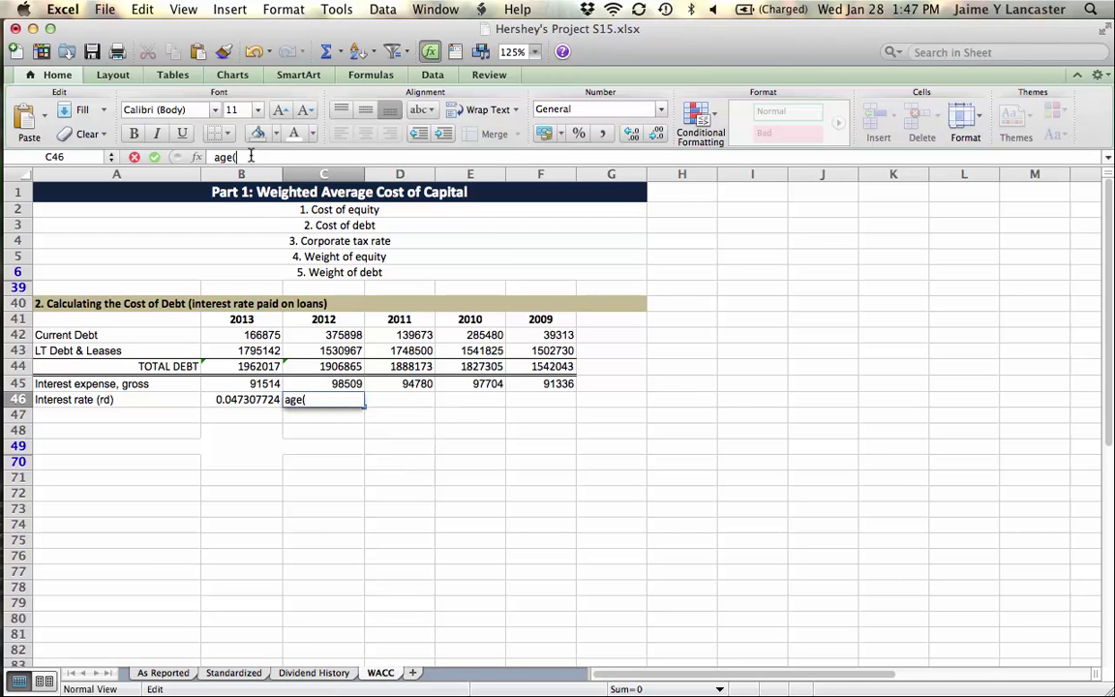
key(BackSpace)
key(BackSpace)
key(BackSpace)
key(BackSpace)
text(=)
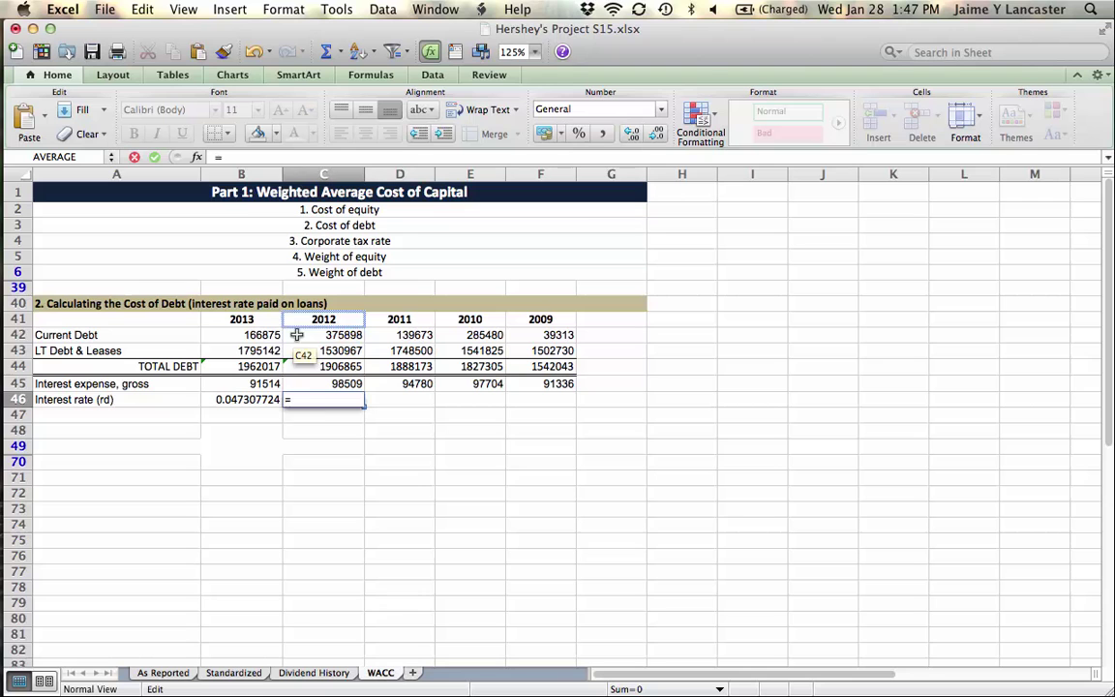
click(303, 385)
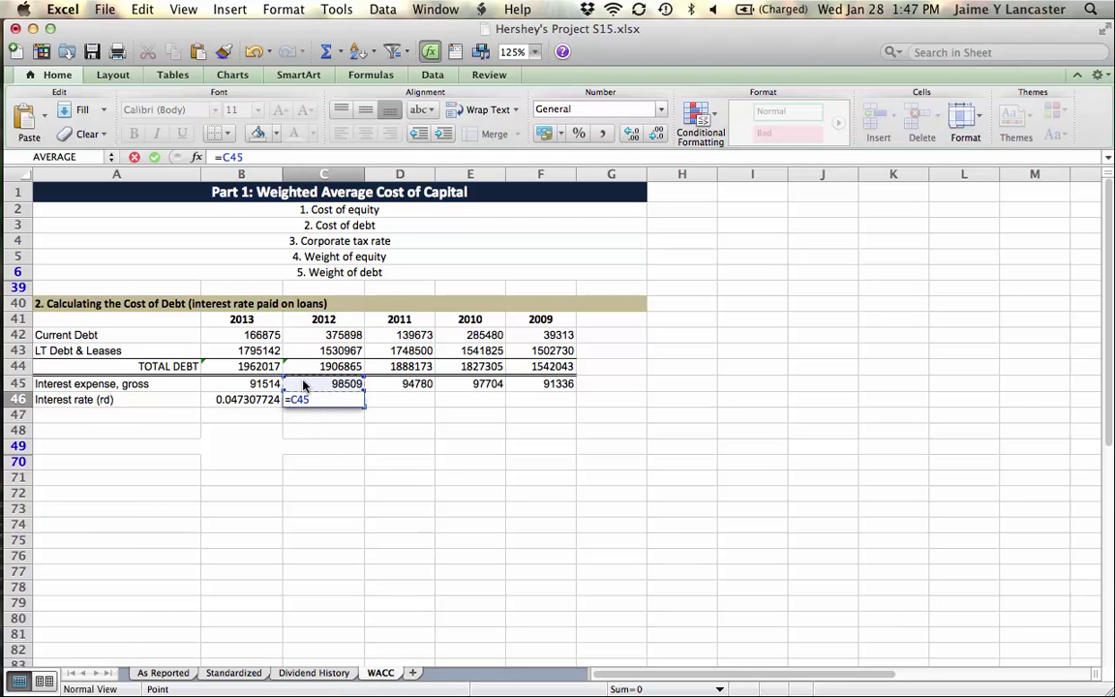
text(/average()
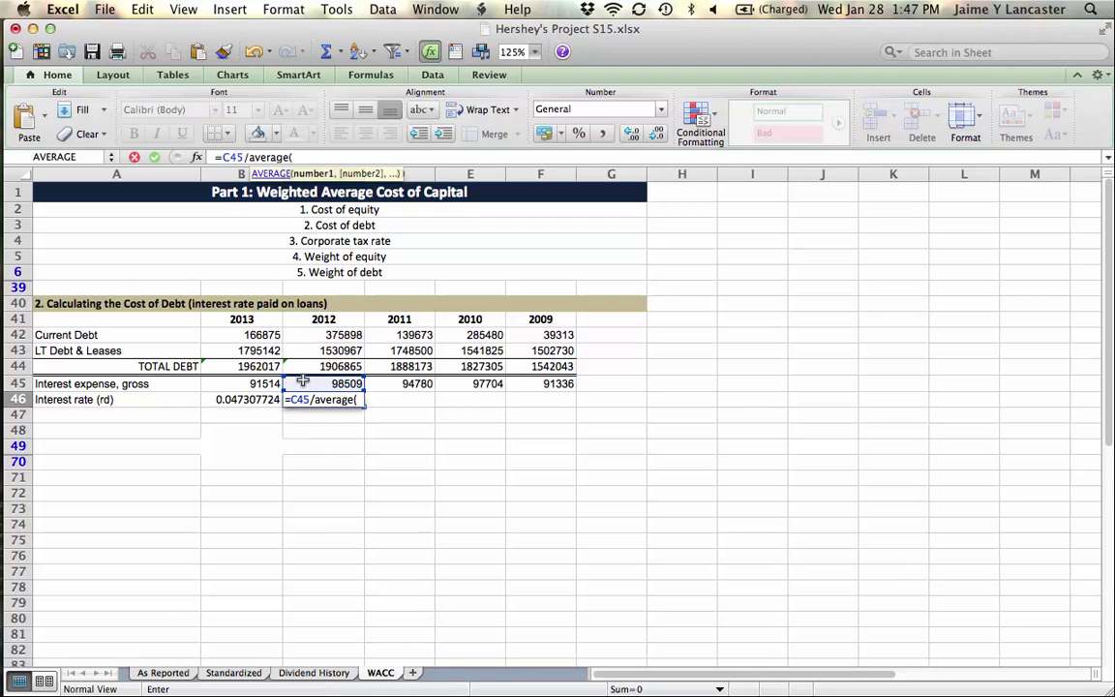
click(358, 365)
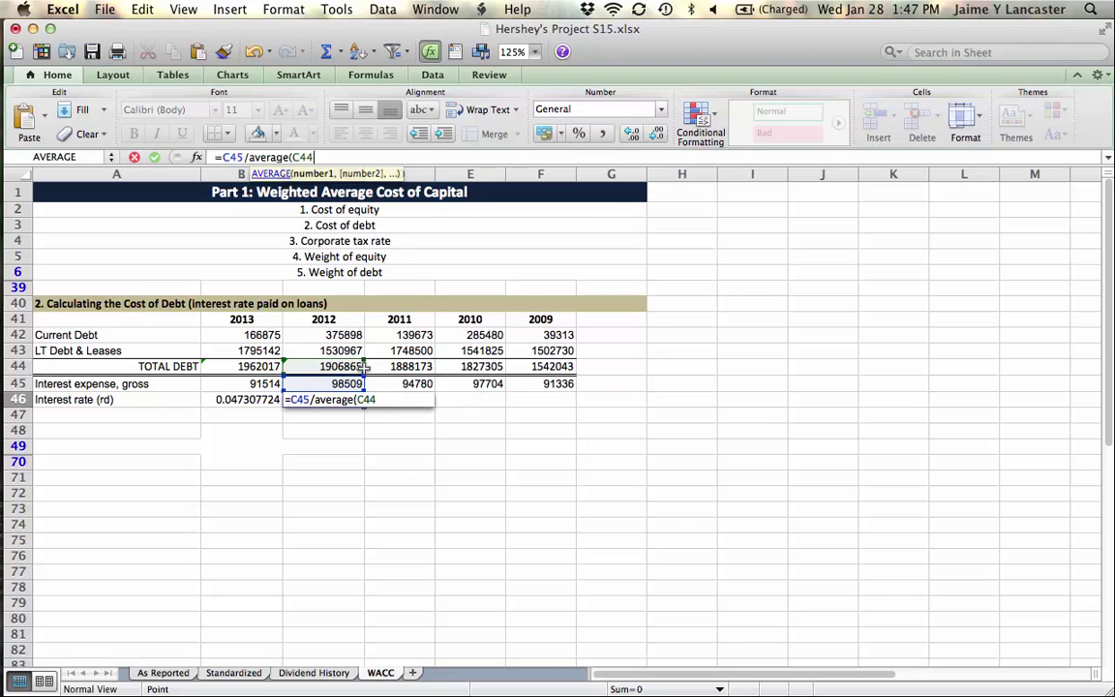
drag(365, 366, 413, 367)
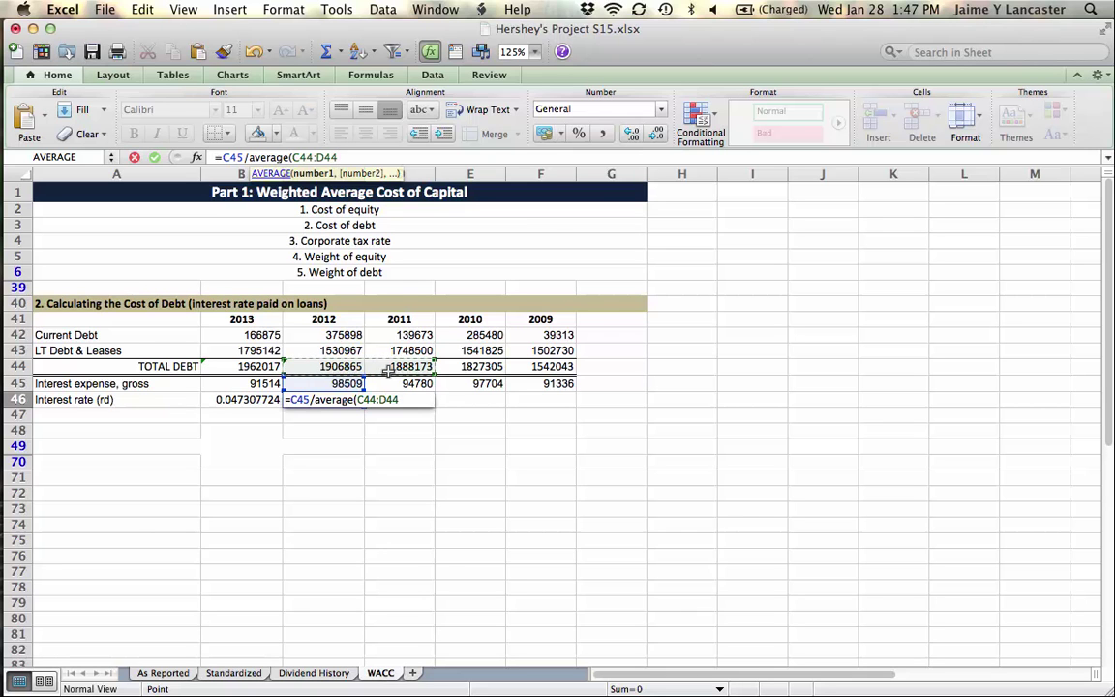
key(Return)
key(Return)
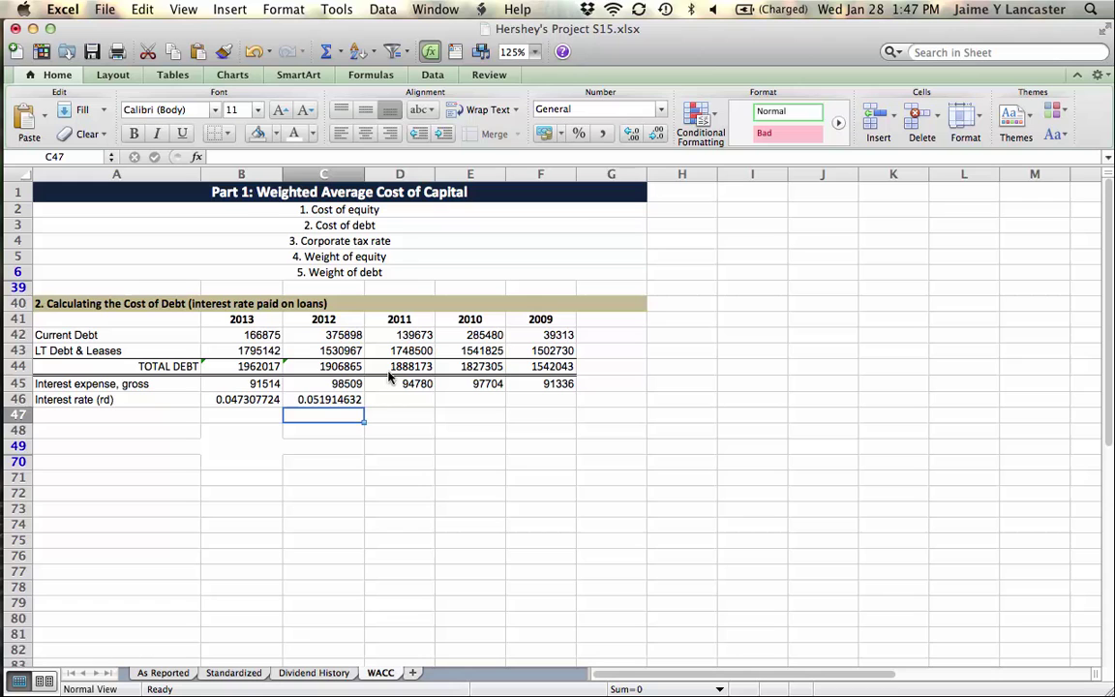
Copy the rate formula across to F46, then clear the 2009 cell F46.
click(325, 402)
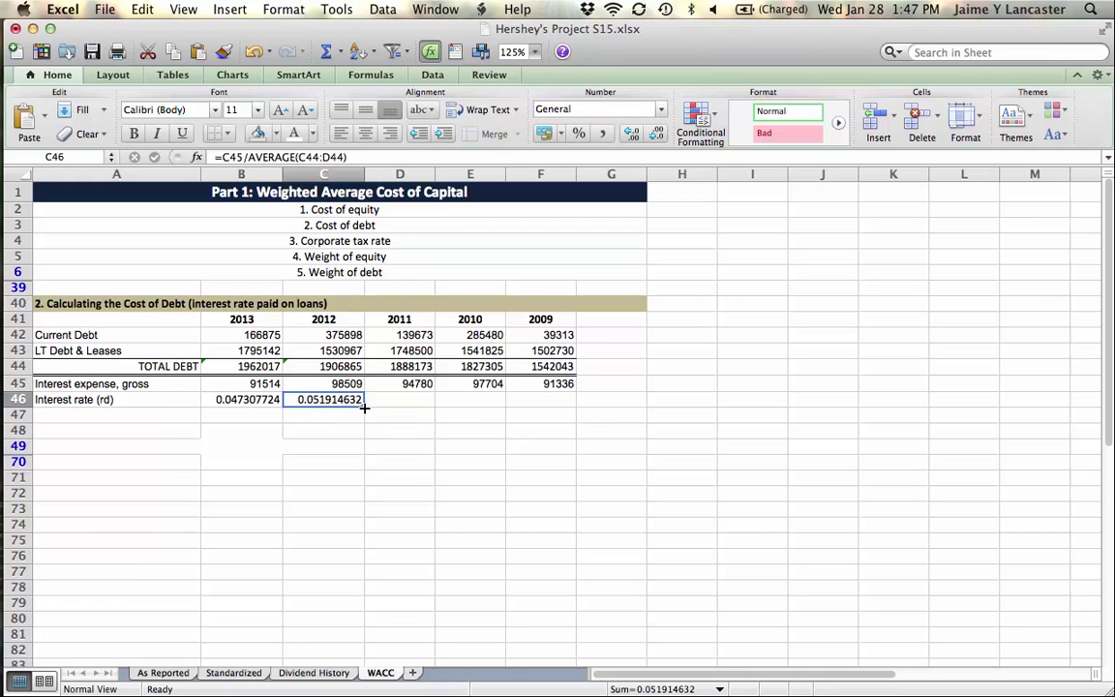
drag(364, 407, 545, 399)
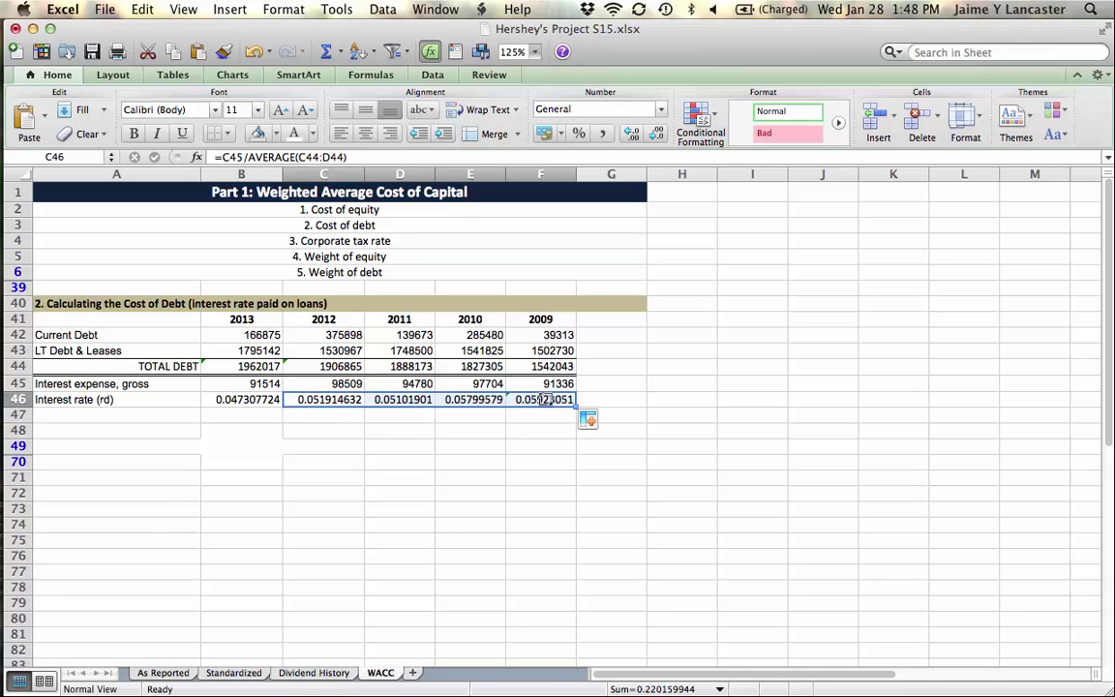
click(540, 460)
double_click(544, 399)
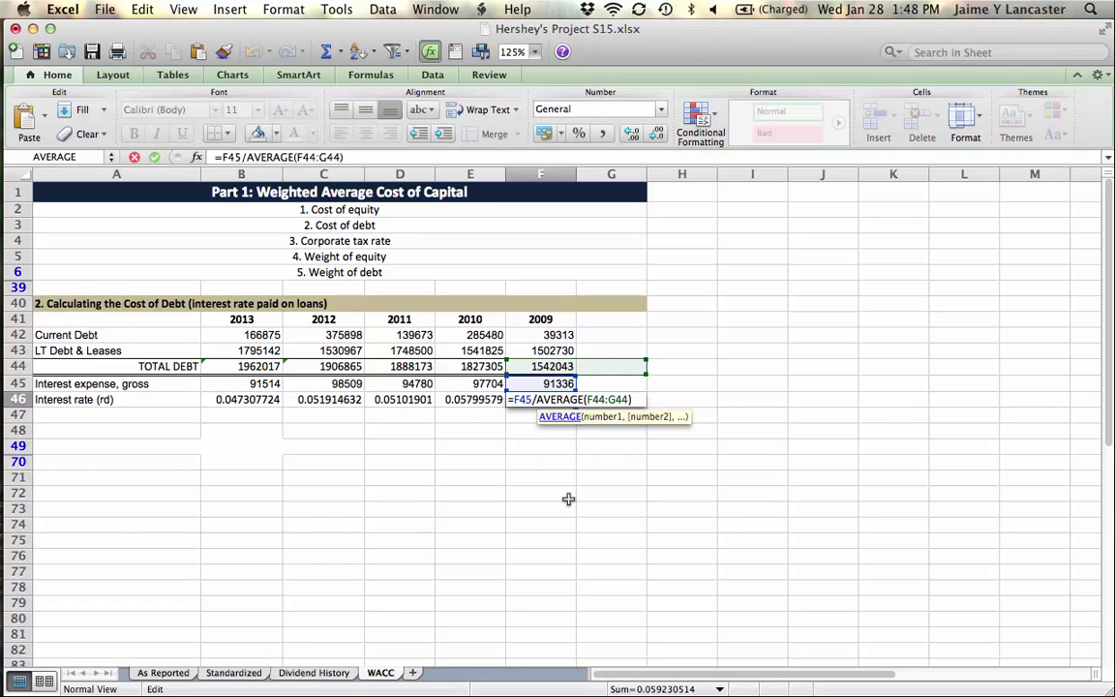
key(Return)
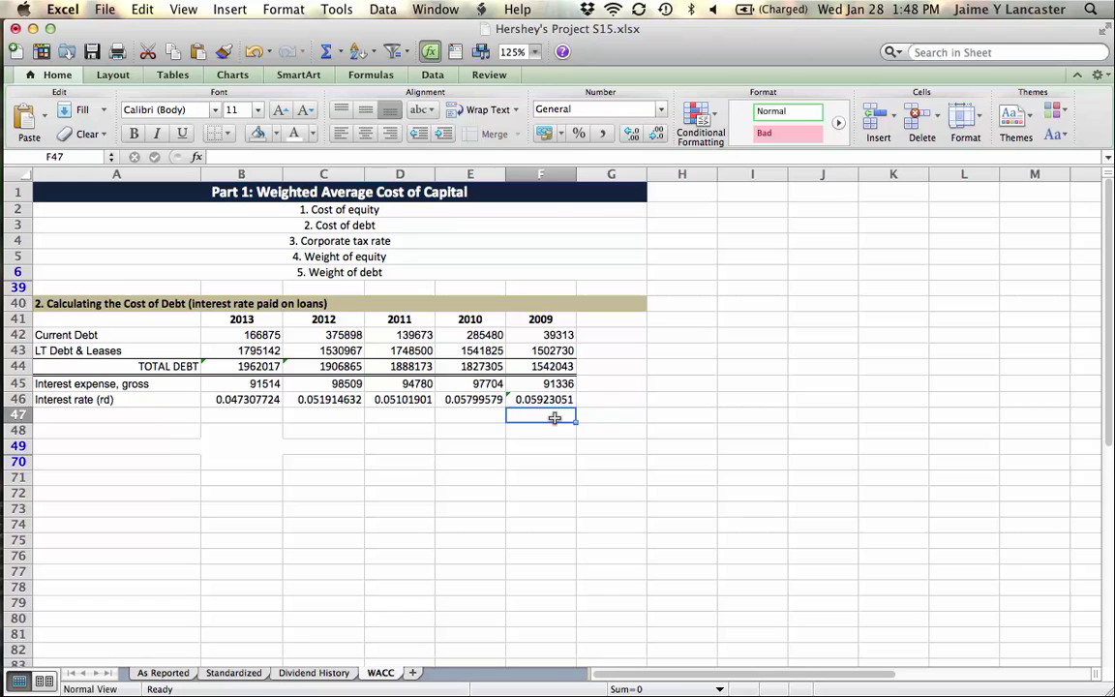
click(528, 399)
key(BackSpace)
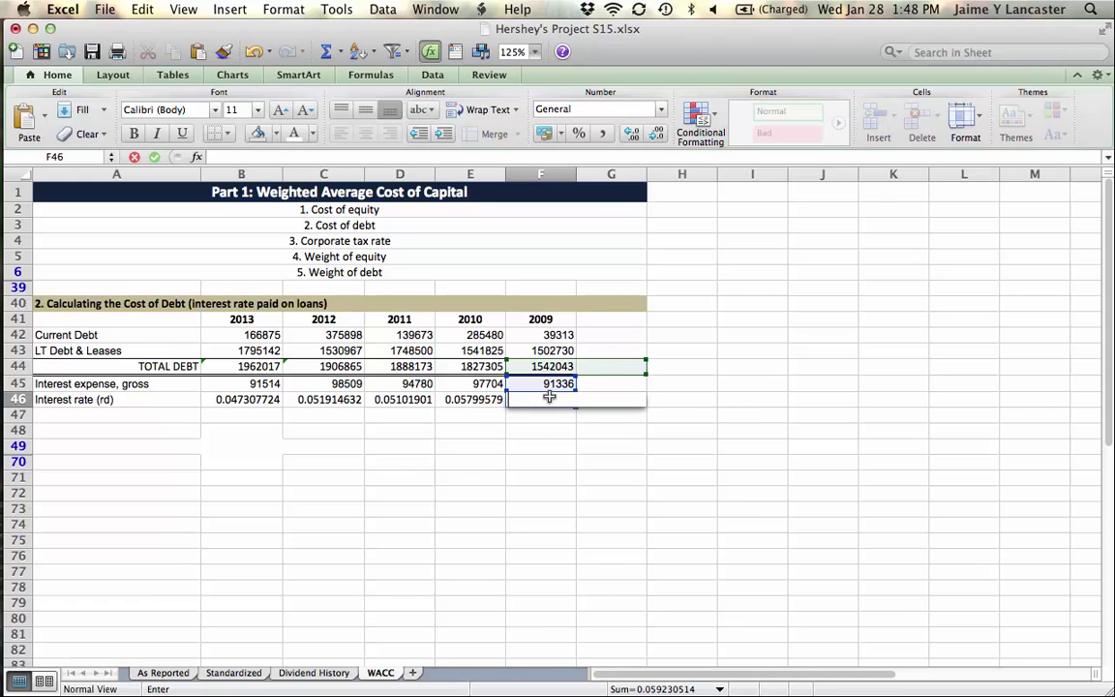
click(513, 529)
Format the 2013–2010 rates in B46:E46 as percentages with two decimals.
drag(233, 400, 469, 400)
click(577, 132)
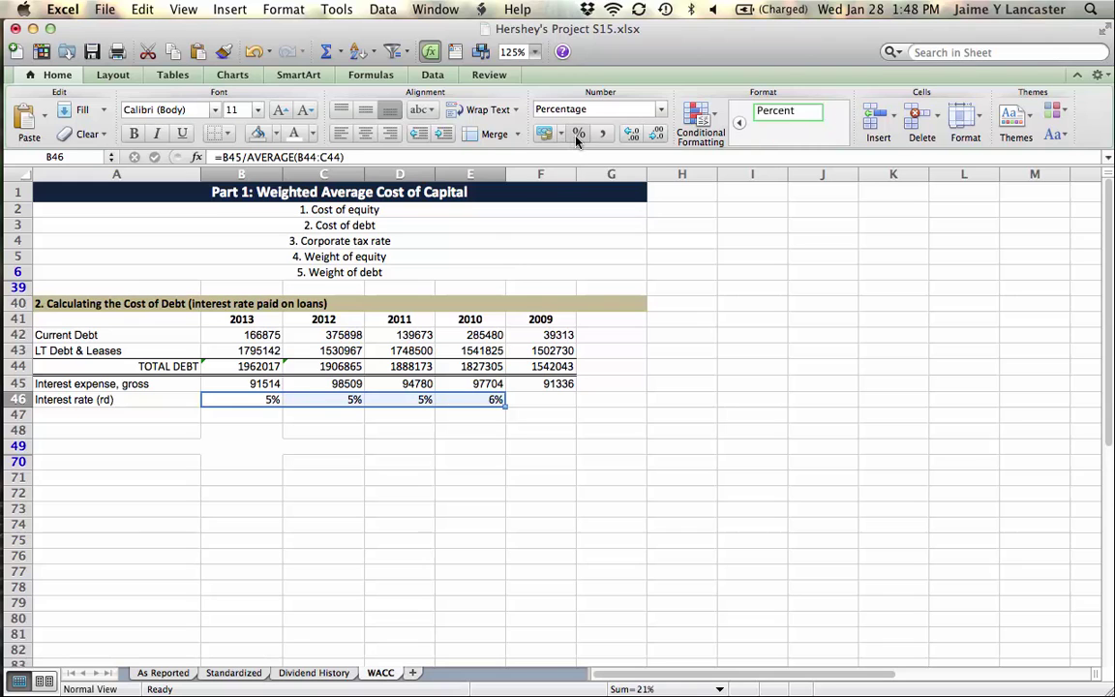
click(631, 138)
click(631, 139)
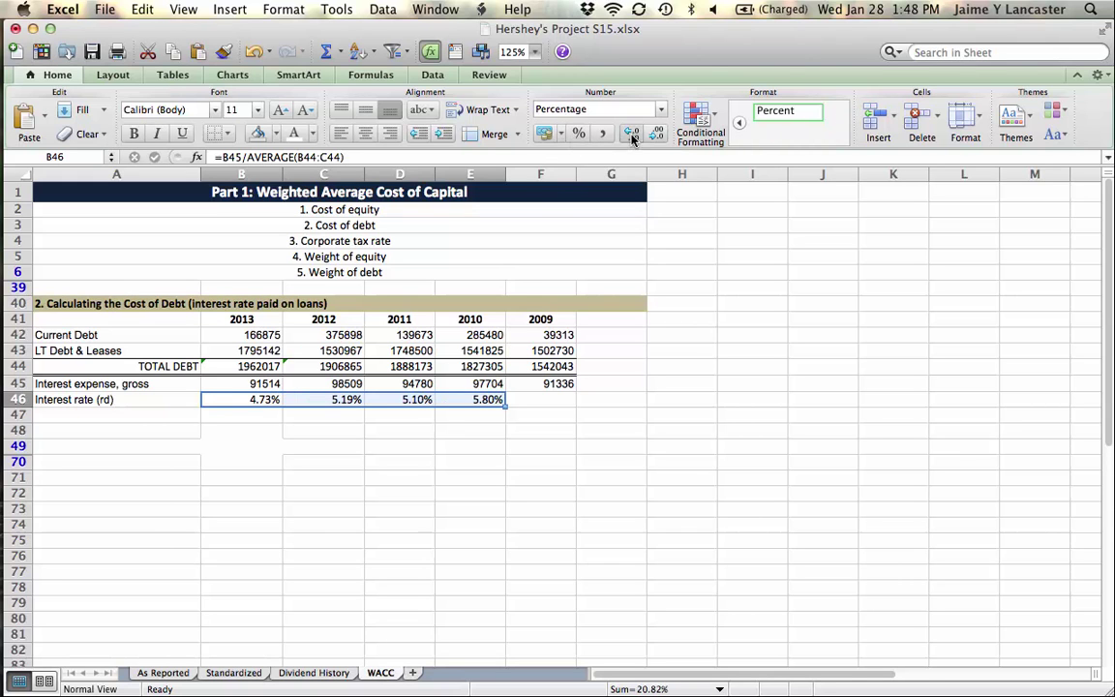
click(184, 410)
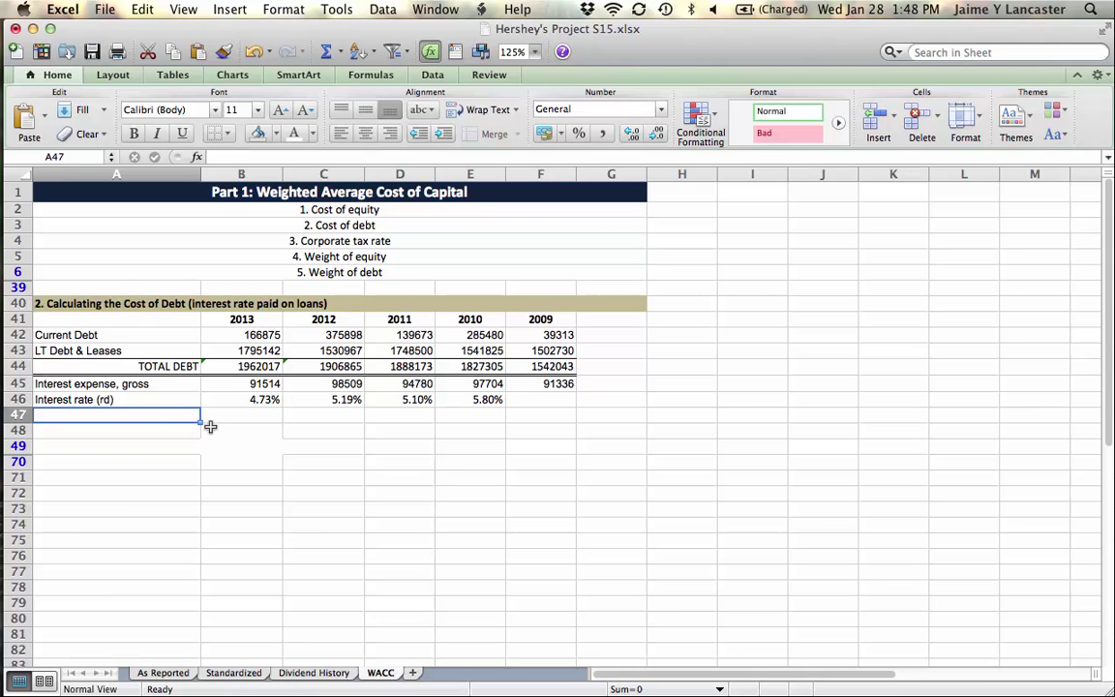
Type the label rd in A47 and link B47 to the 2013 rate with =B46.
text(rd)
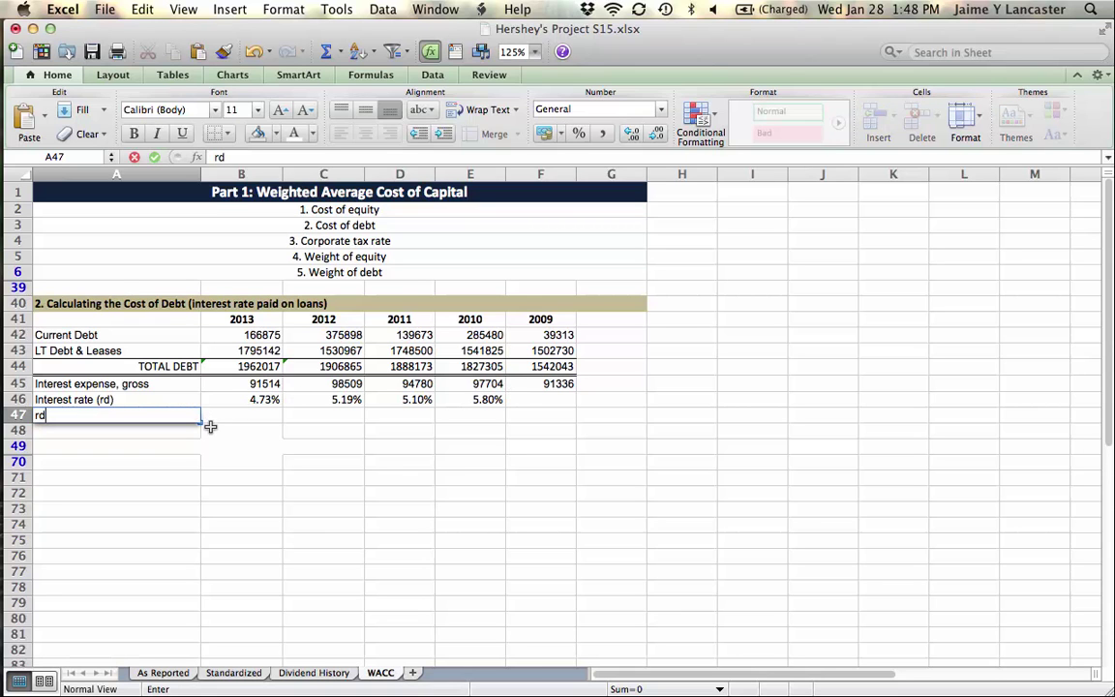
key(Tab)
text(=)
click(242, 400)
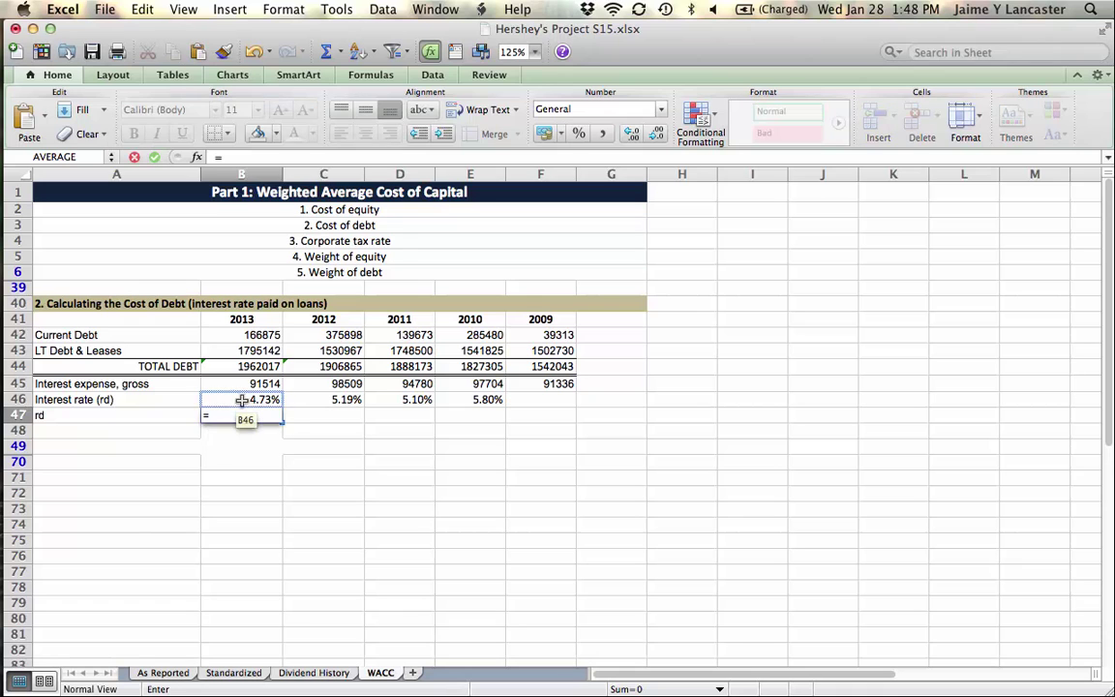
key(Return)
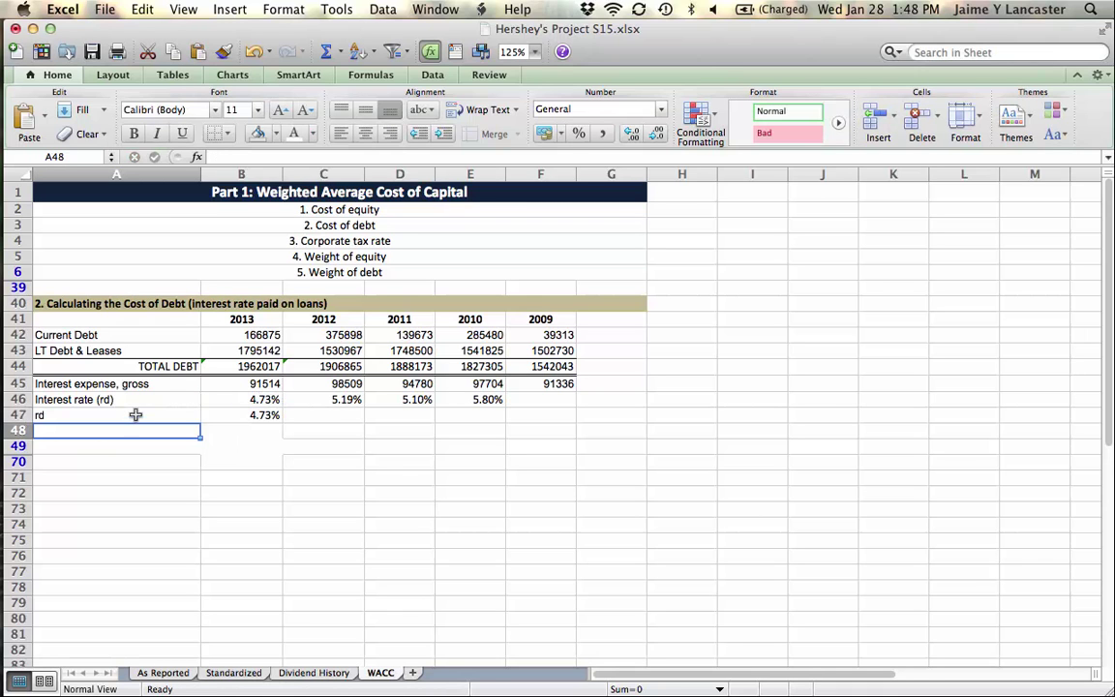
Right-align the rd label in A47 and fill B47 yellow.
drag(136, 415, 210, 413)
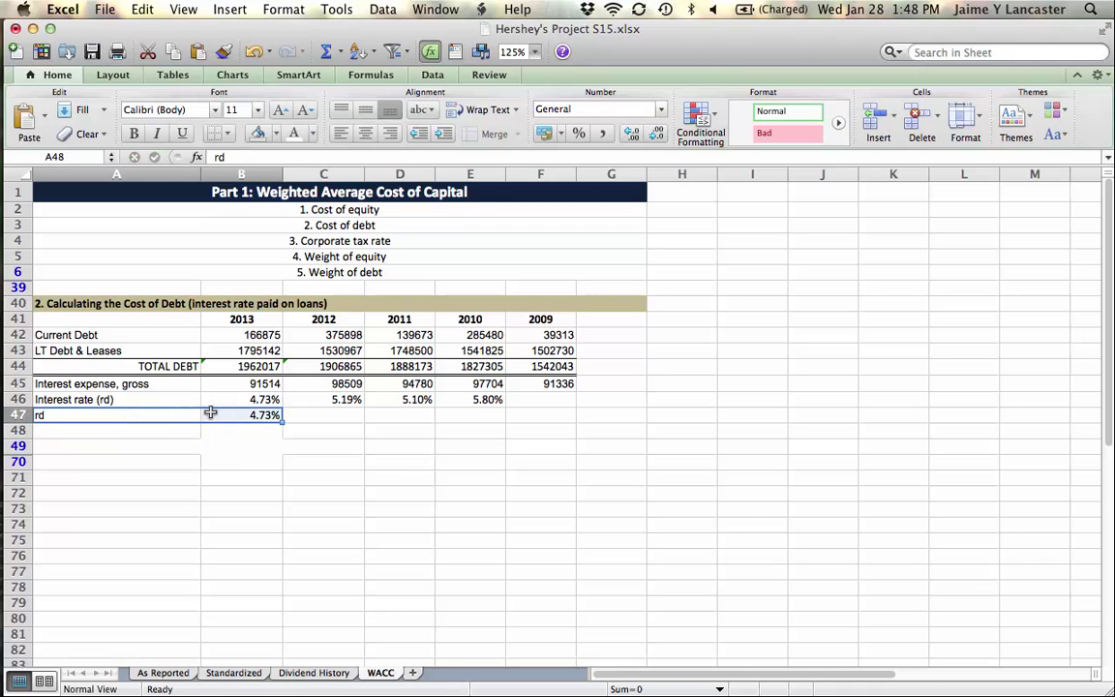
click(164, 418)
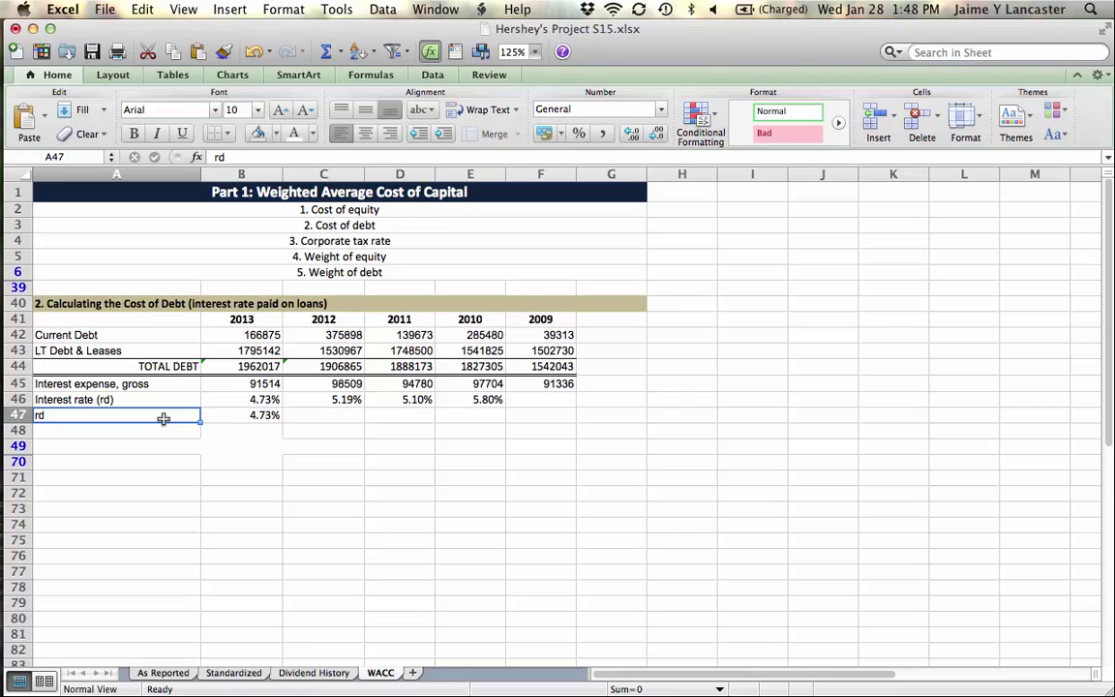
click(390, 132)
click(259, 414)
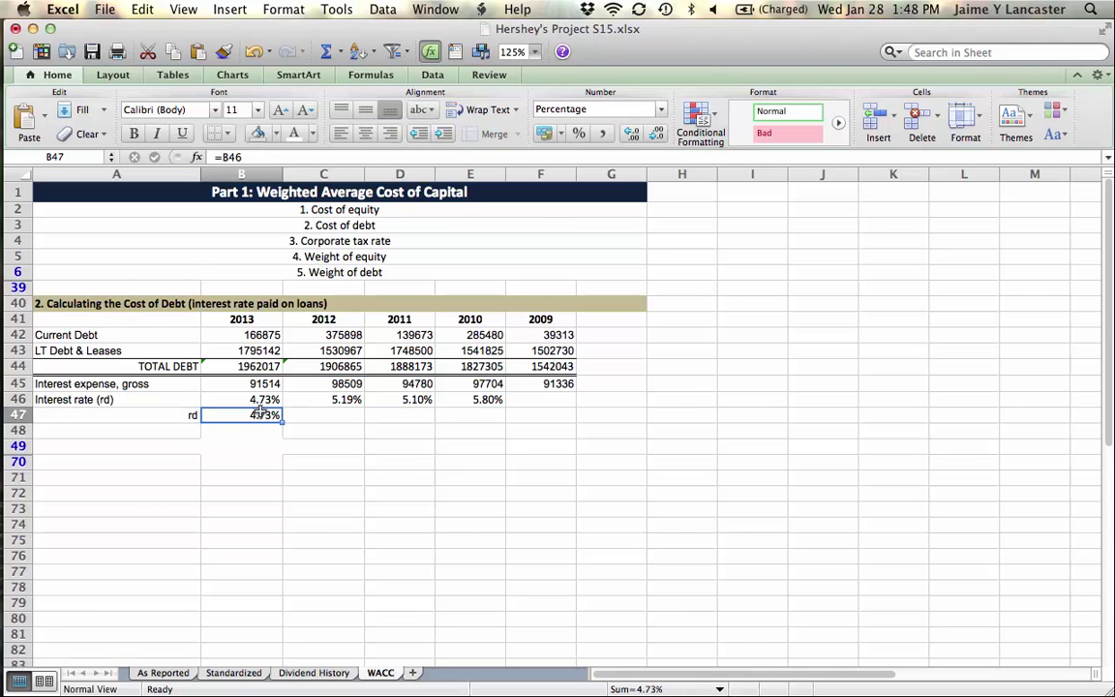
click(276, 133)
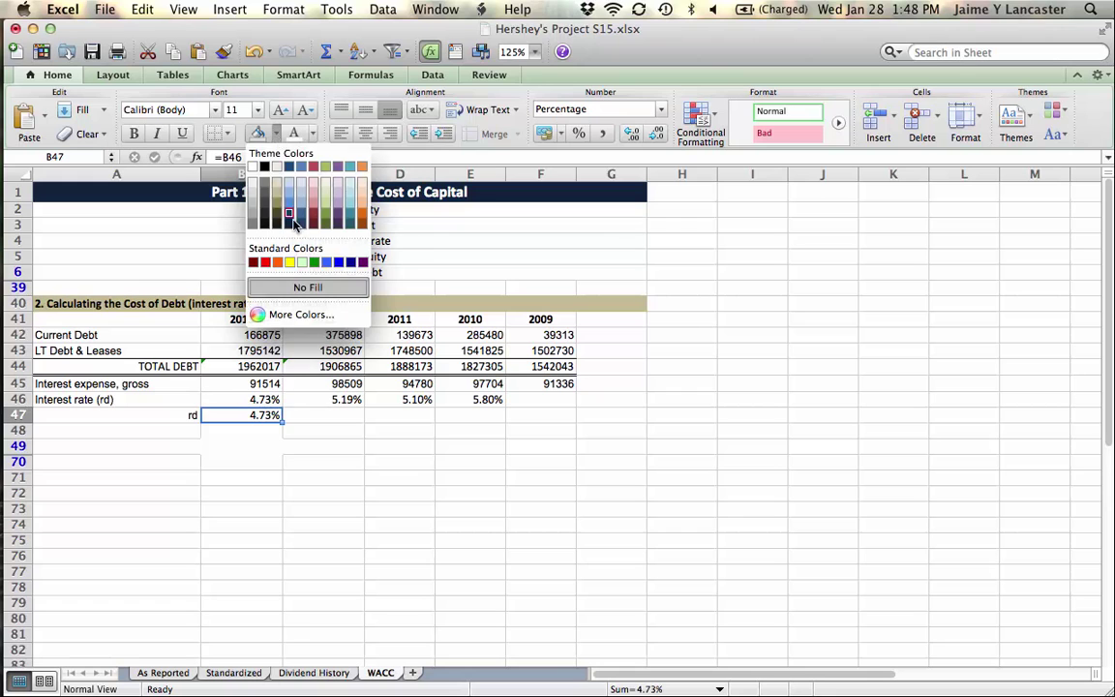
click(291, 258)
click(422, 535)
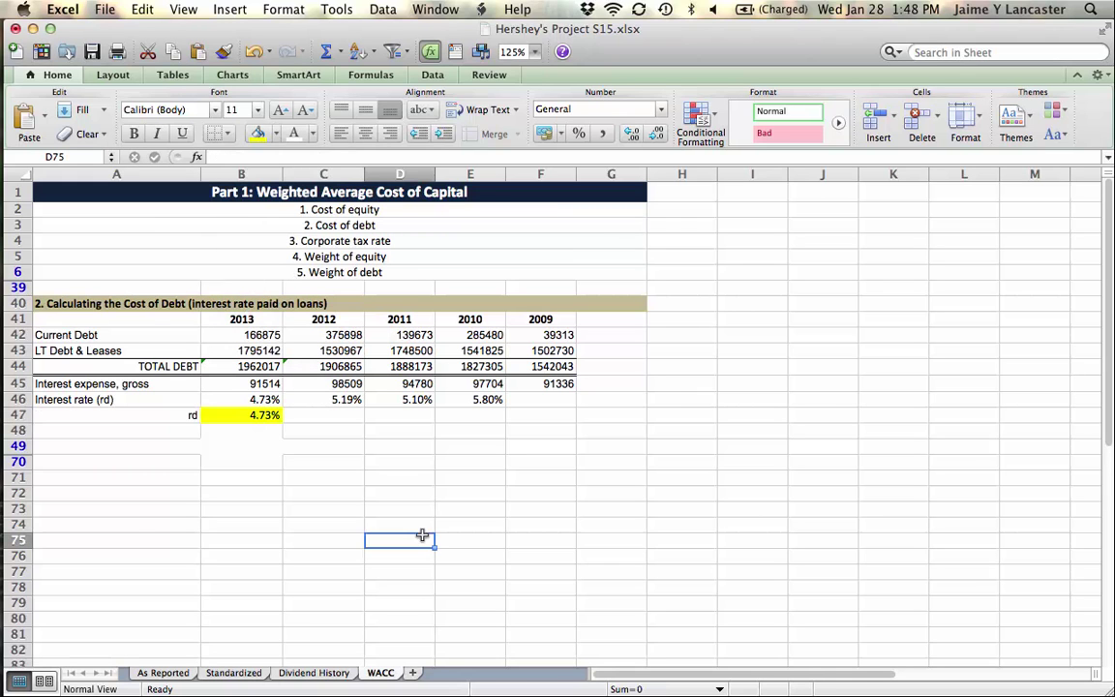
click(501, 400)
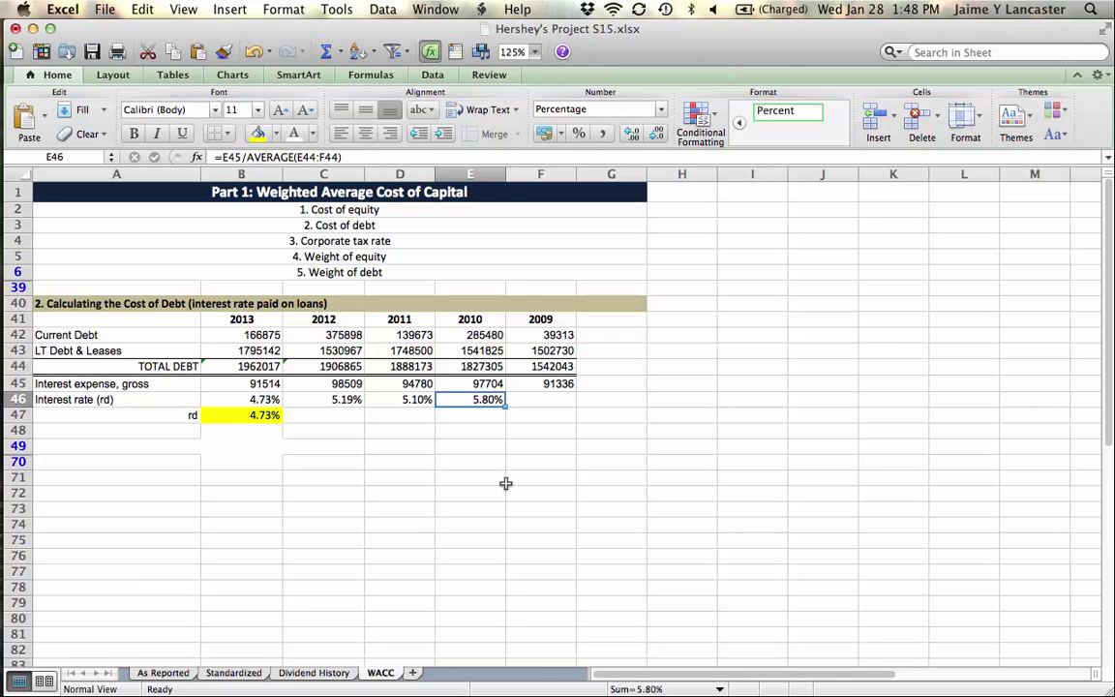
mouse_move(3, 471)
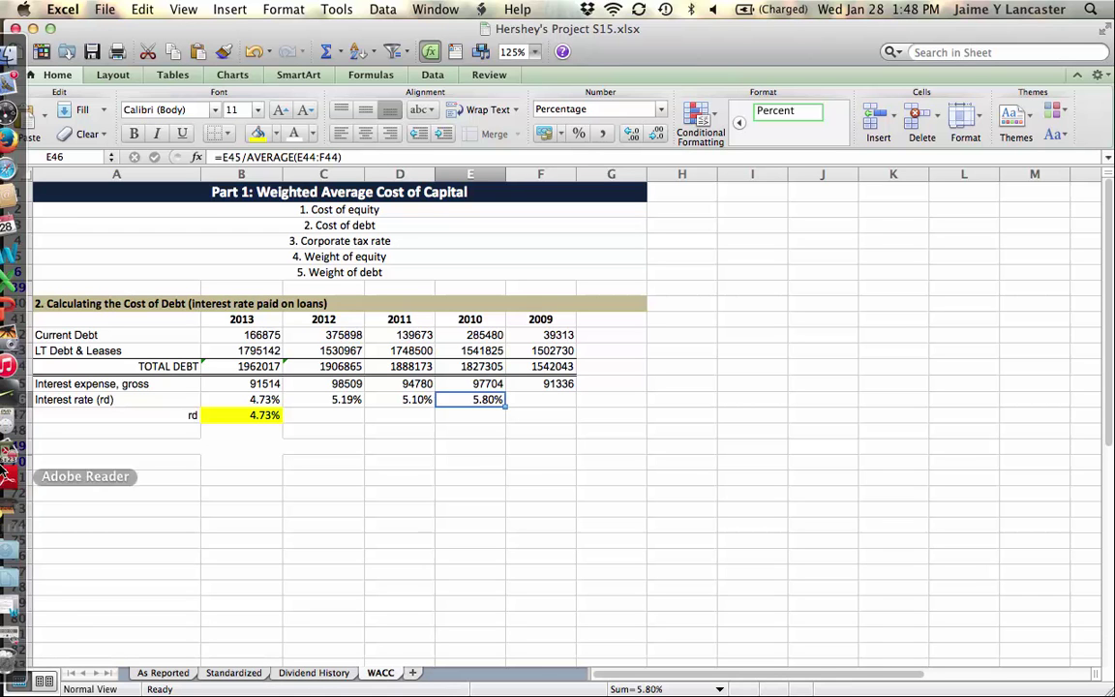